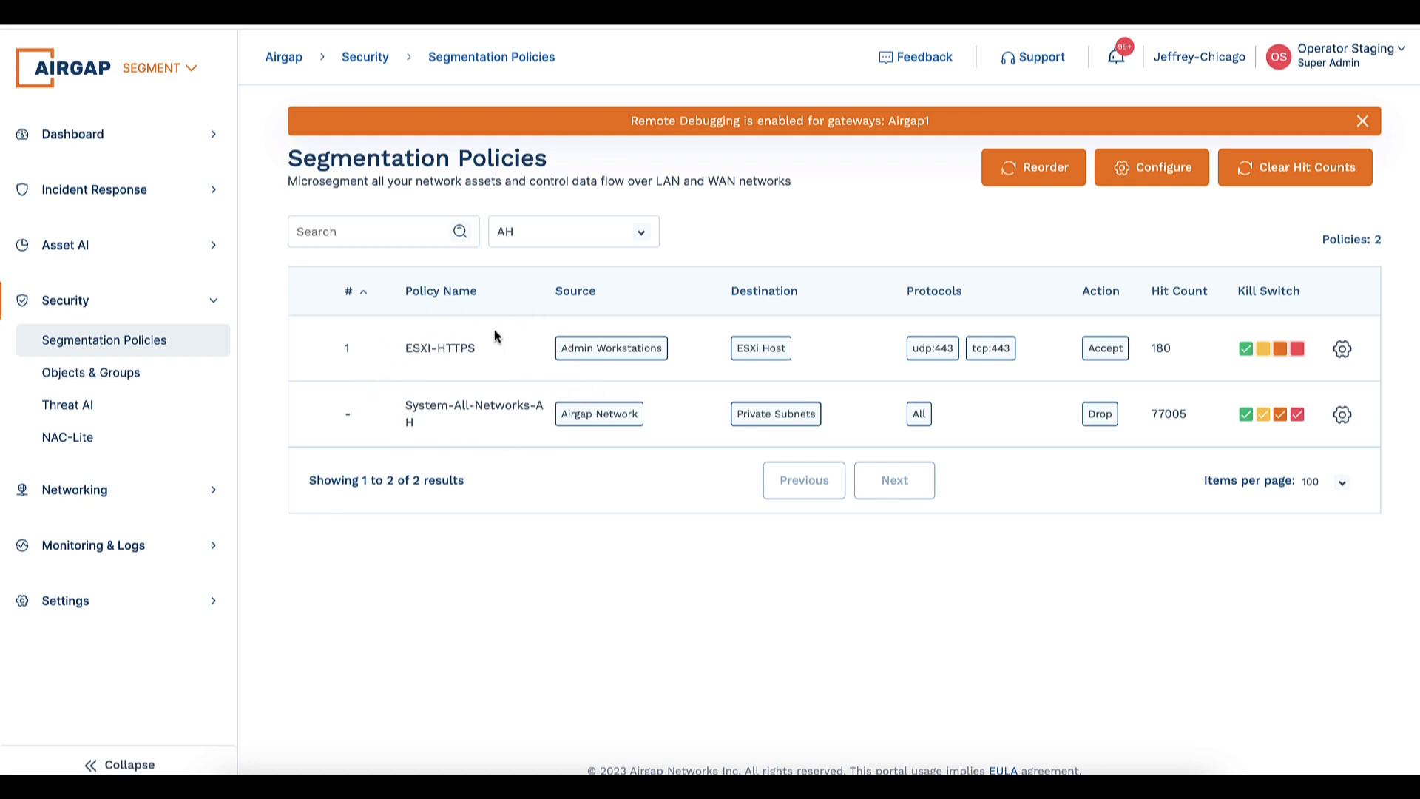
- Show the segmentation policies for all sites
left_click(543, 244)
left_click(530, 257)
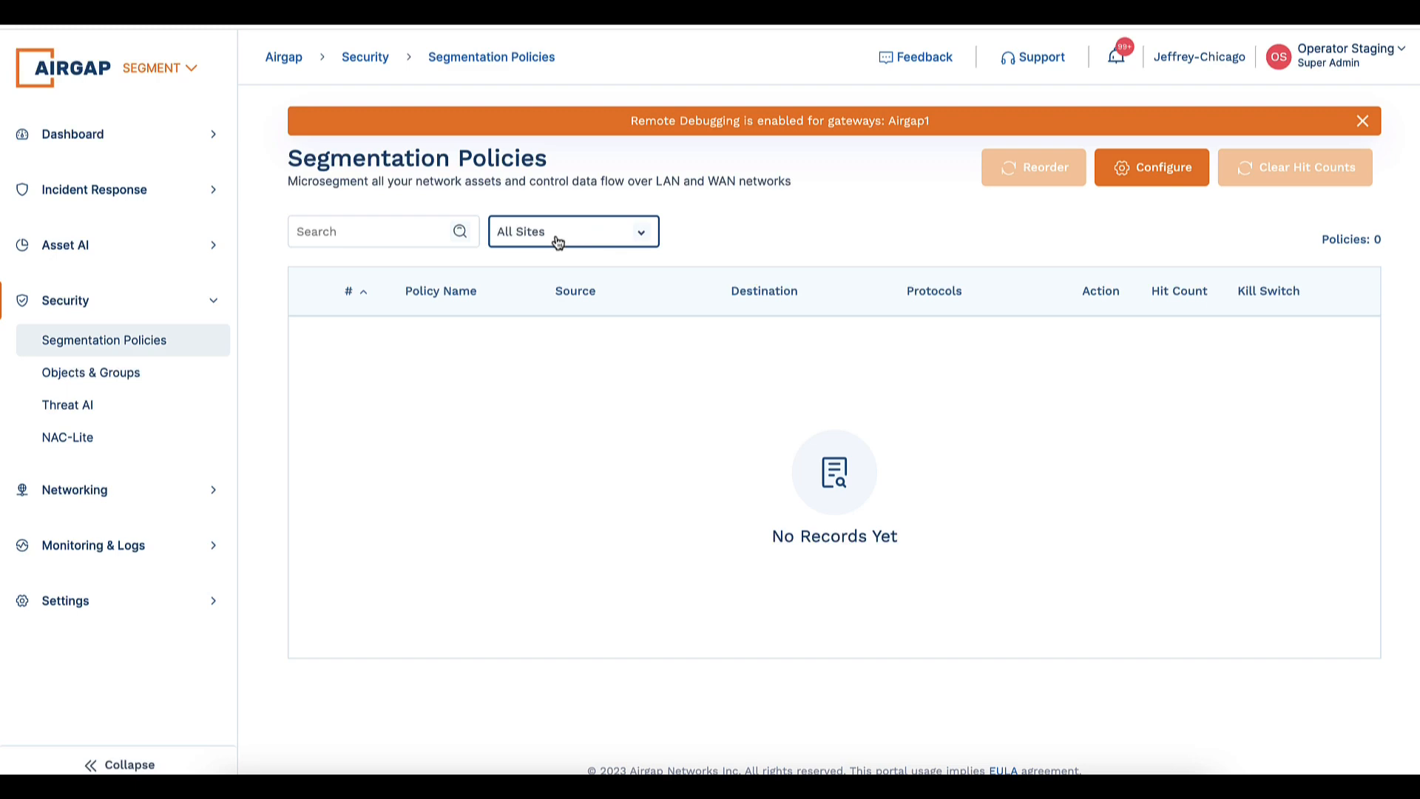
- Start a new group under Objects & Groups, name it Windows and set its type to Device
left_click(109, 374)
left_click(1218, 168)
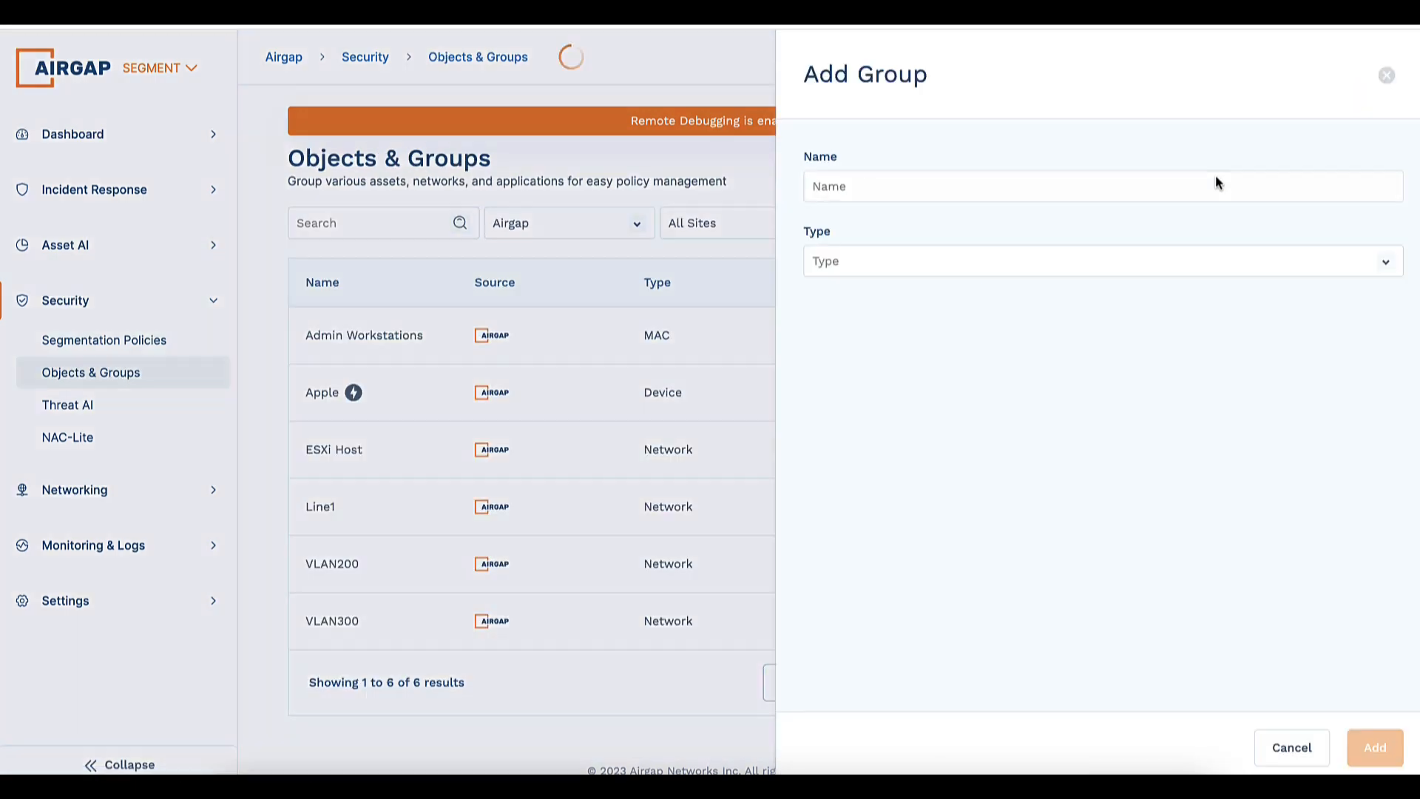
left_click(989, 185)
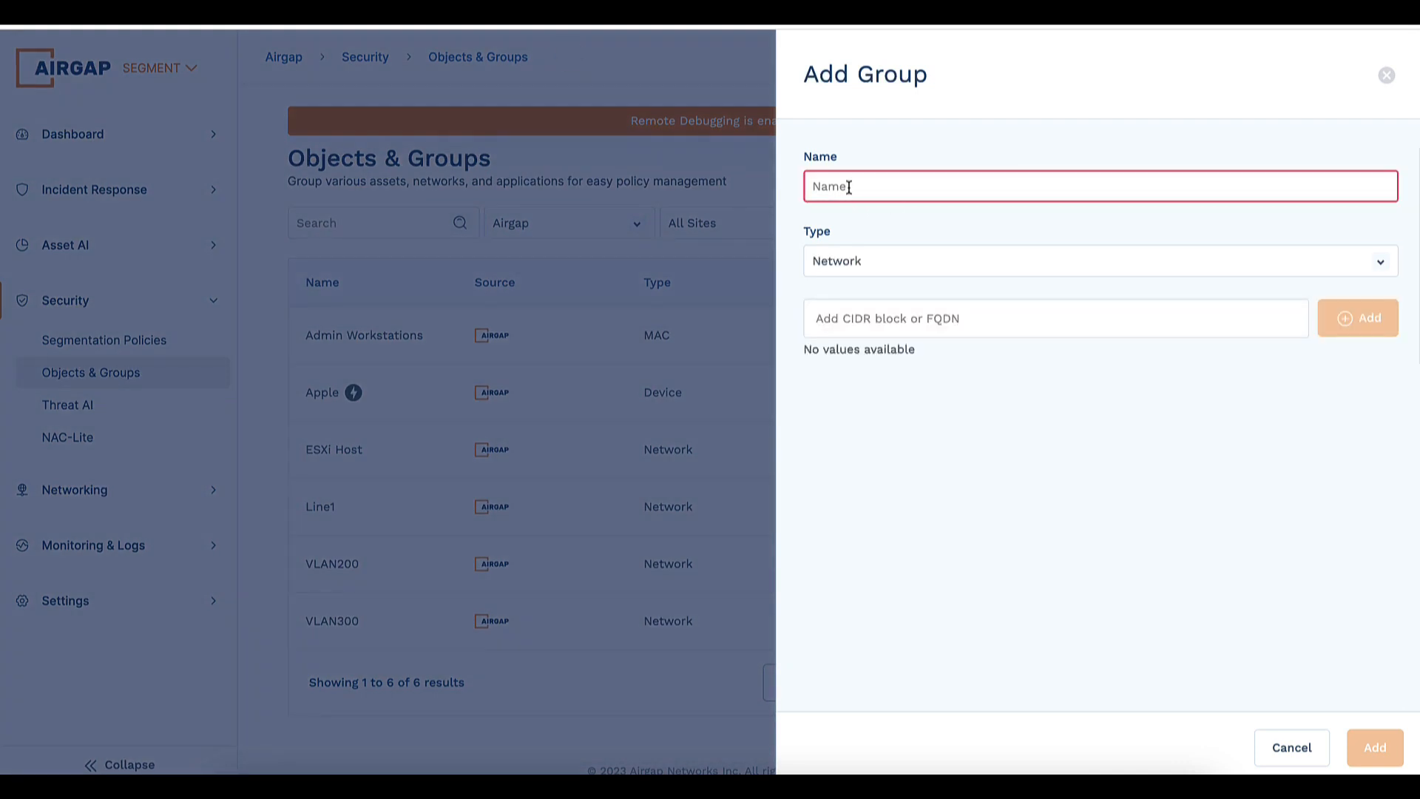
type("Windows")
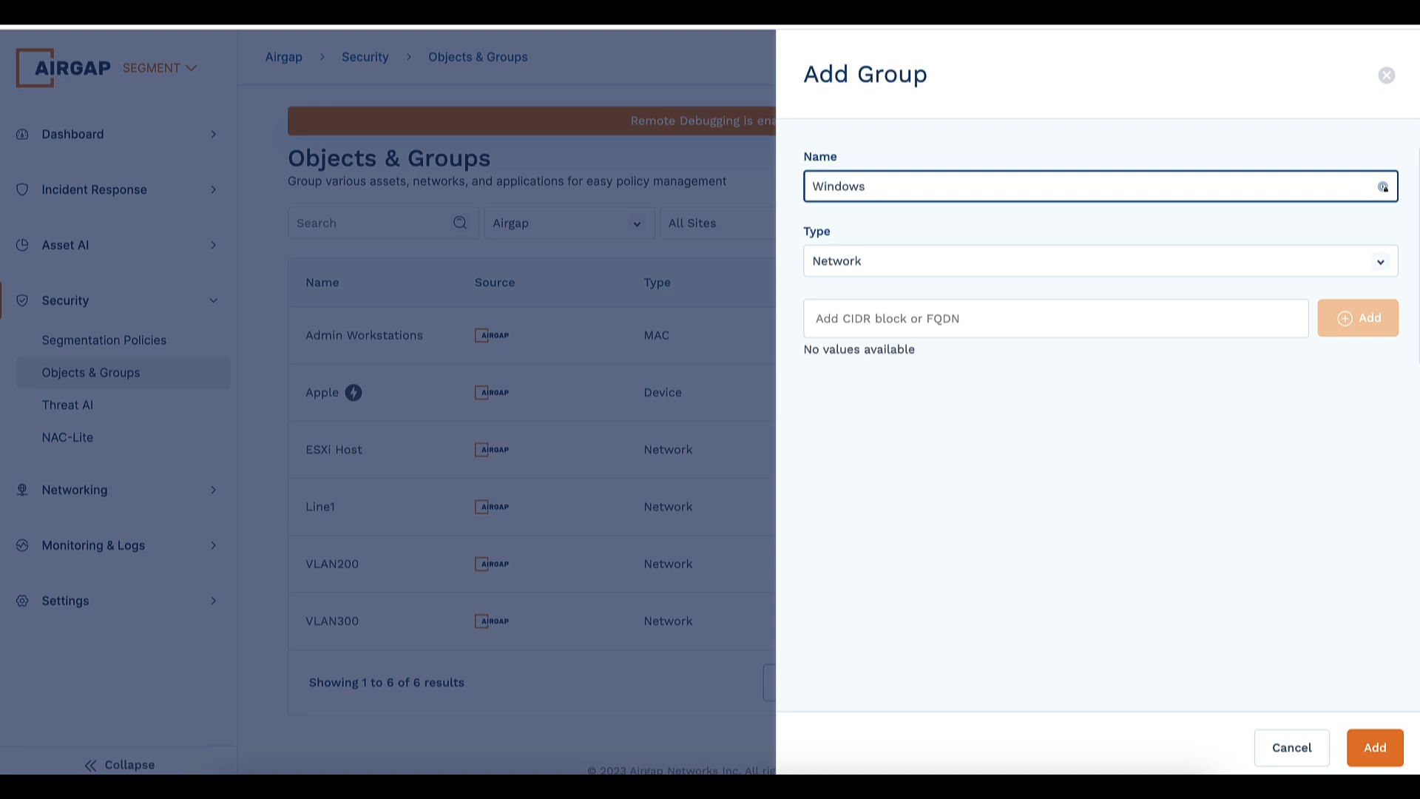
left_click(865, 269)
left_click(858, 291)
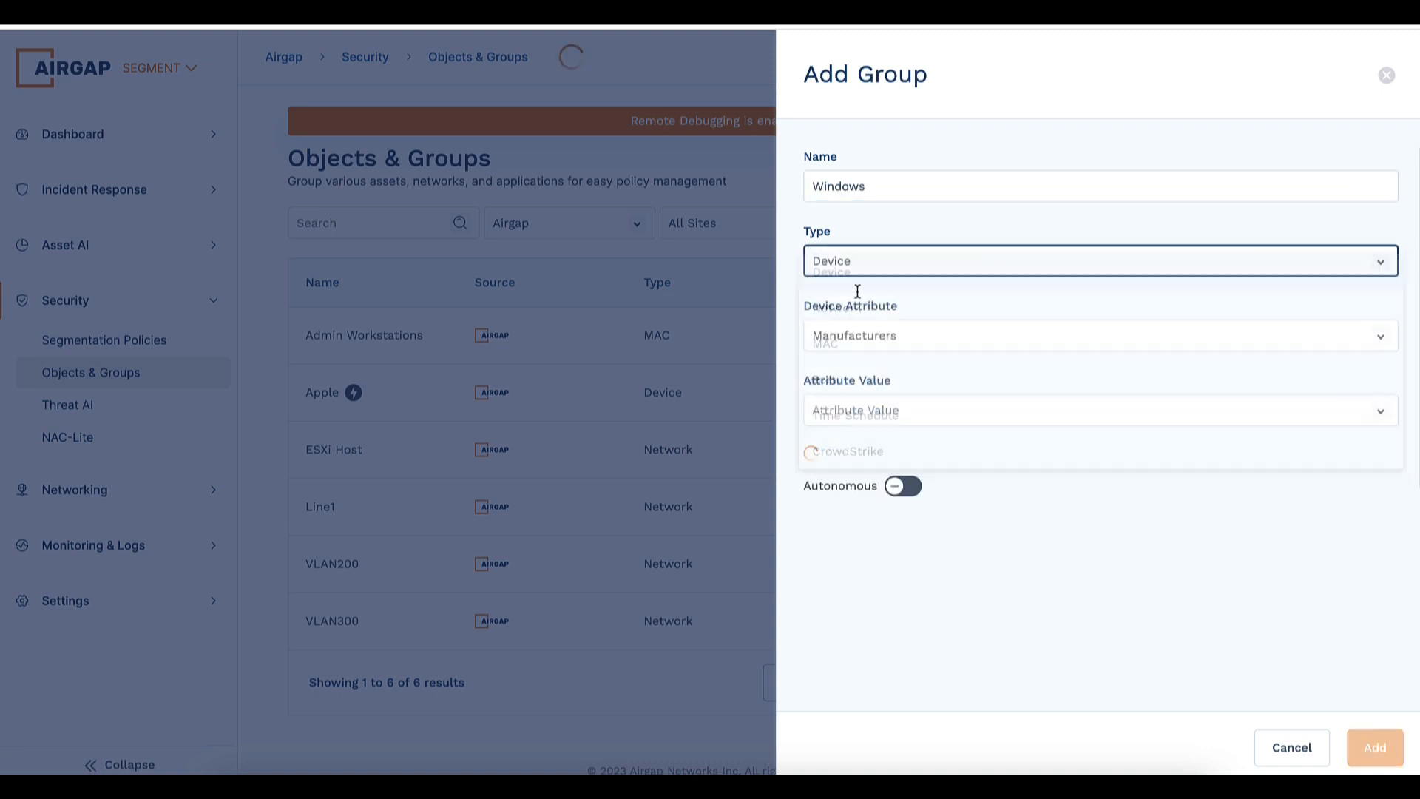
- Define the group by the Operating System attribute with value Microsoft Windows, make it autonomous, and add it
left_click(858, 341)
left_click(857, 379)
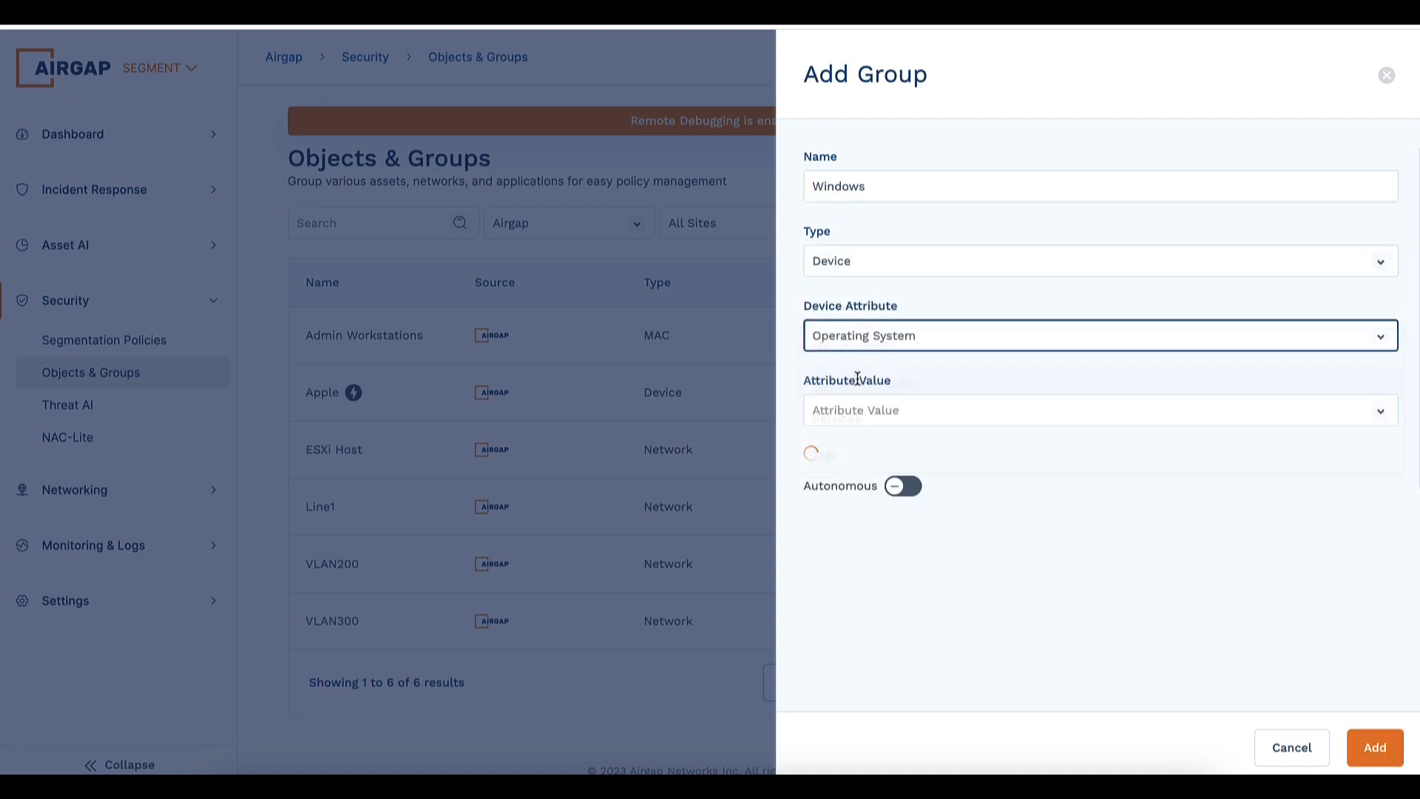
left_click(864, 418)
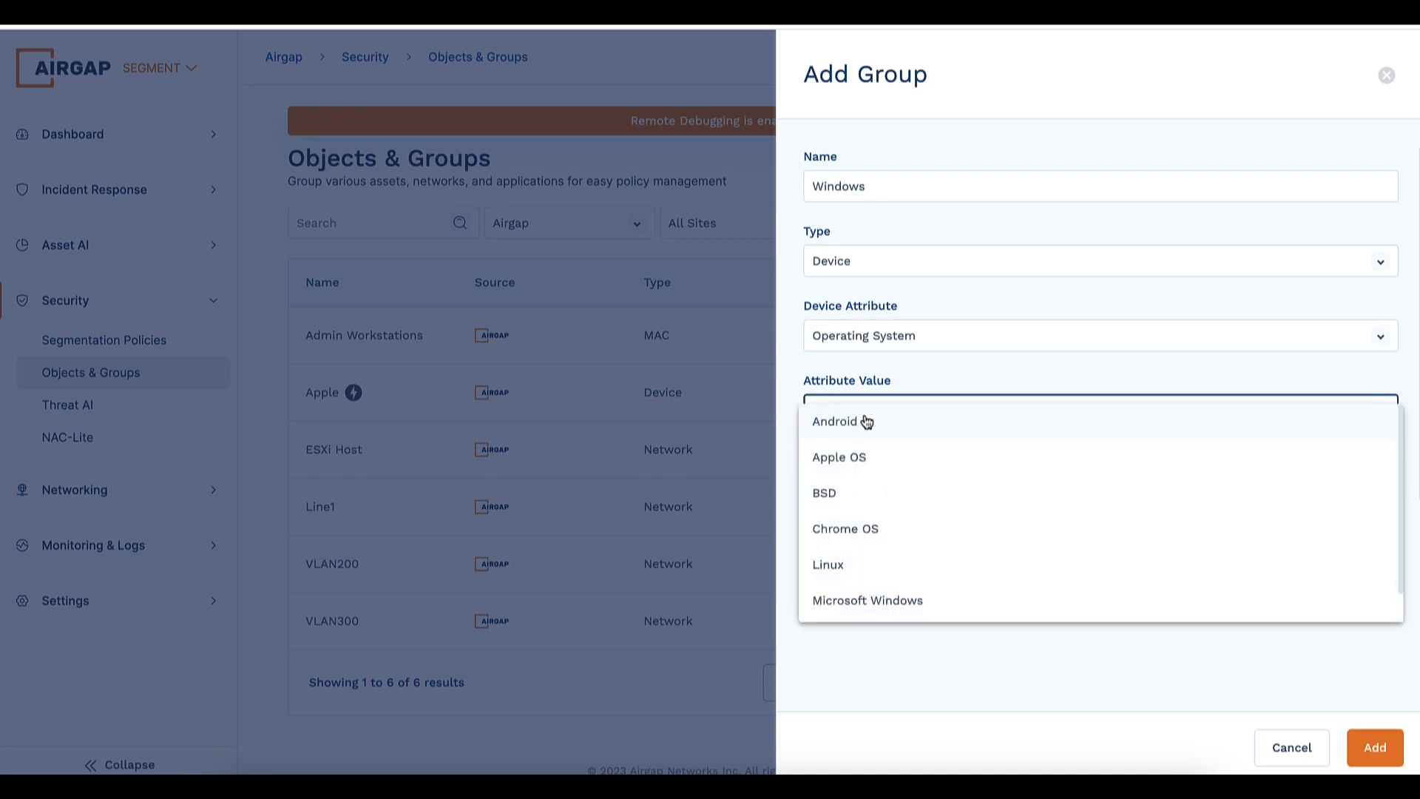
left_click(858, 599)
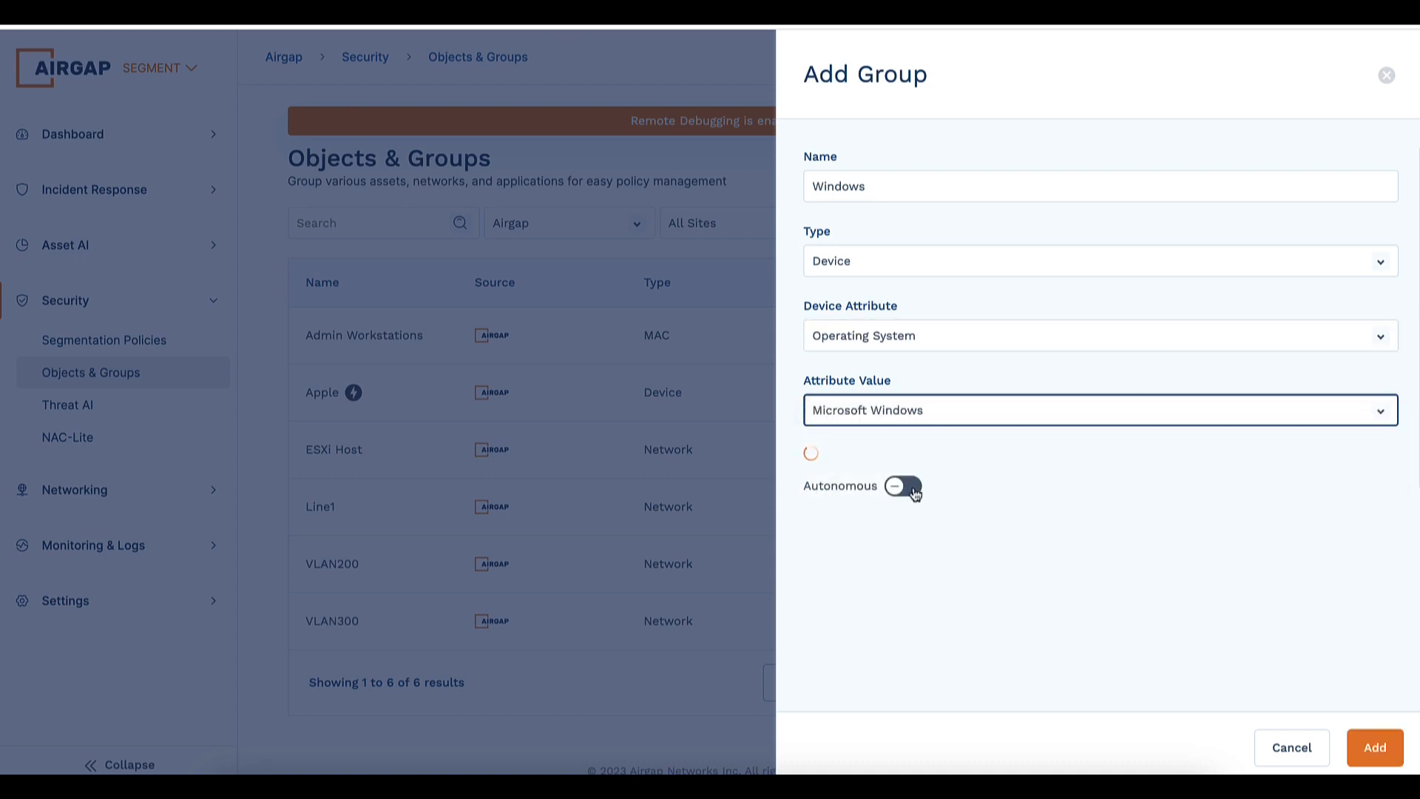
left_click(915, 491)
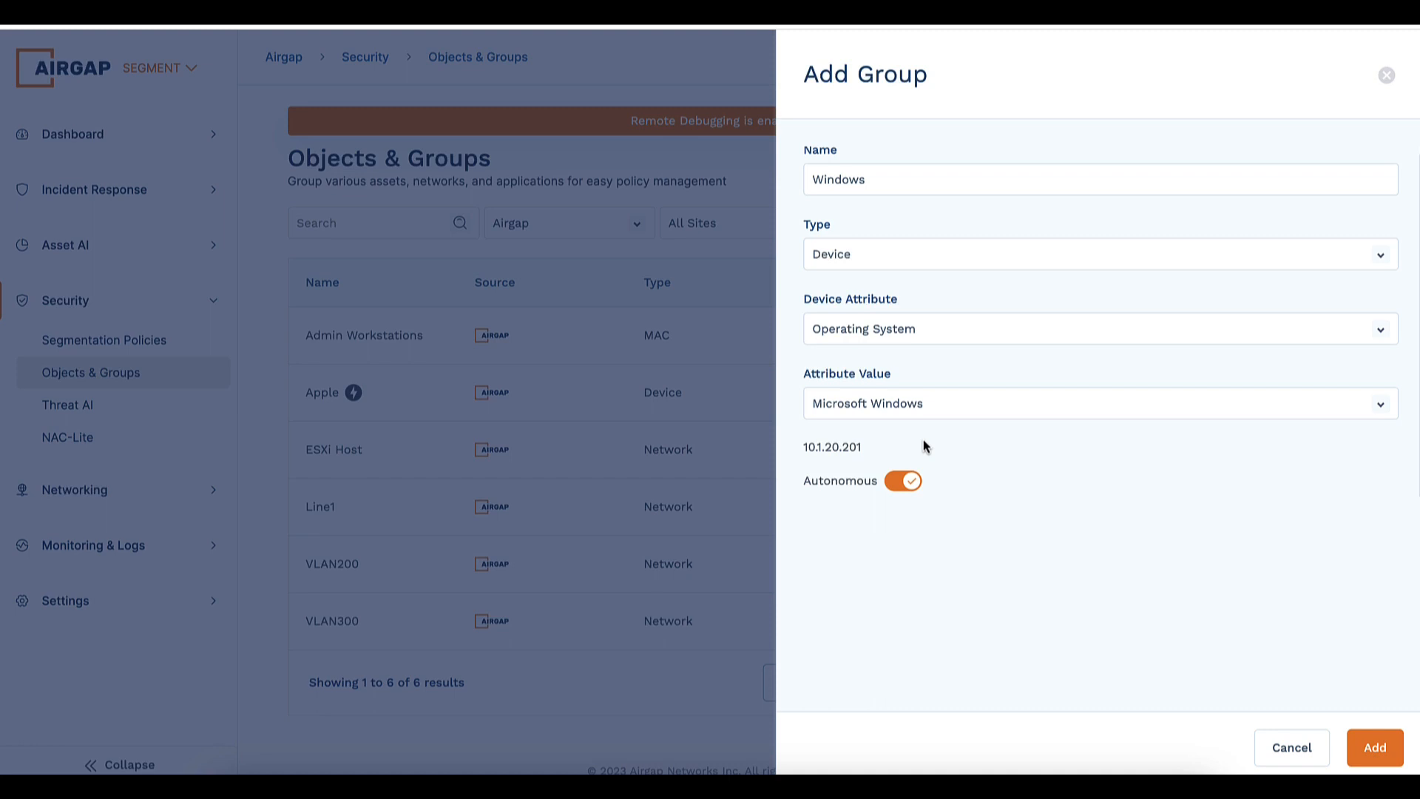
left_click(1374, 750)
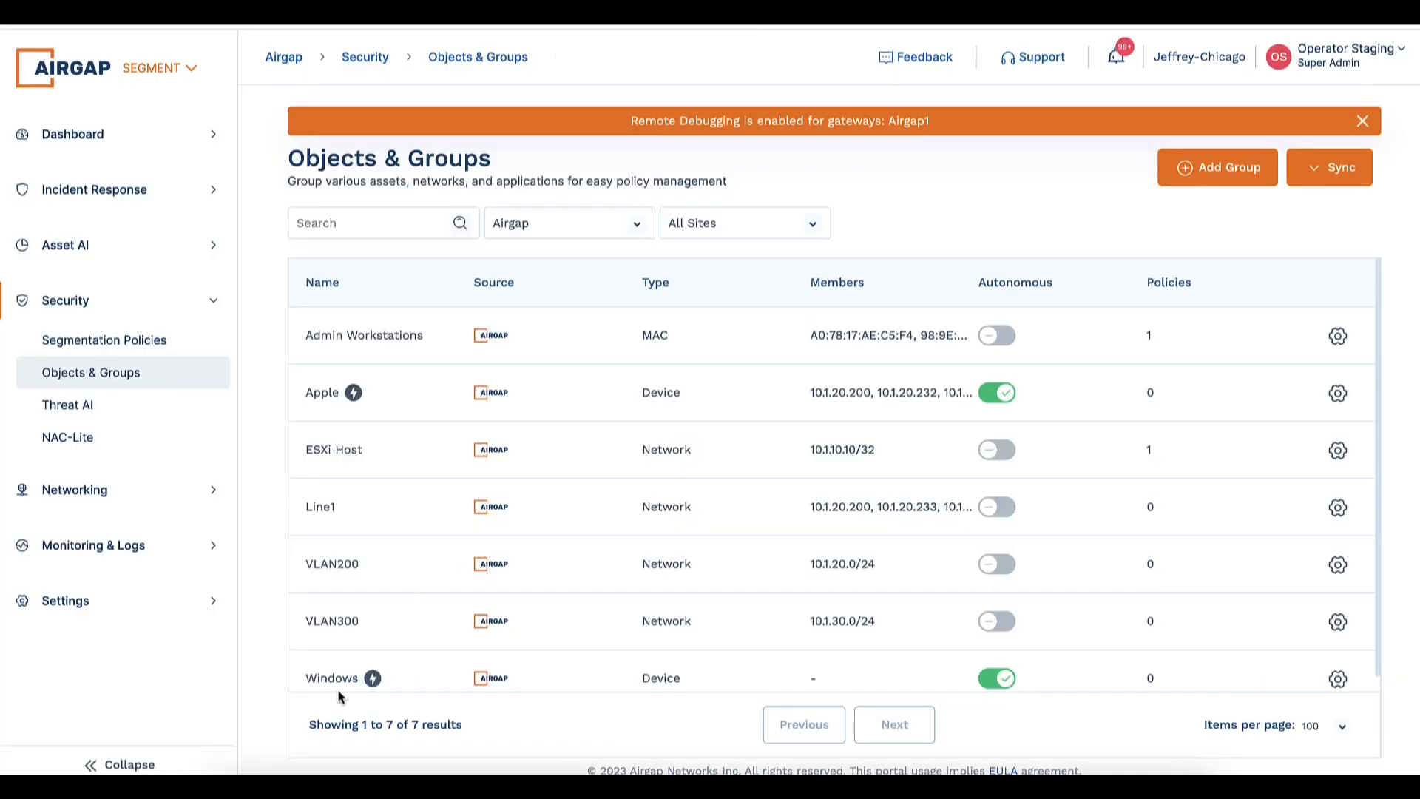
- Start a new segmentation policy for all sites with the action Drop and the name DropWindowsLateral
left_click(104, 340)
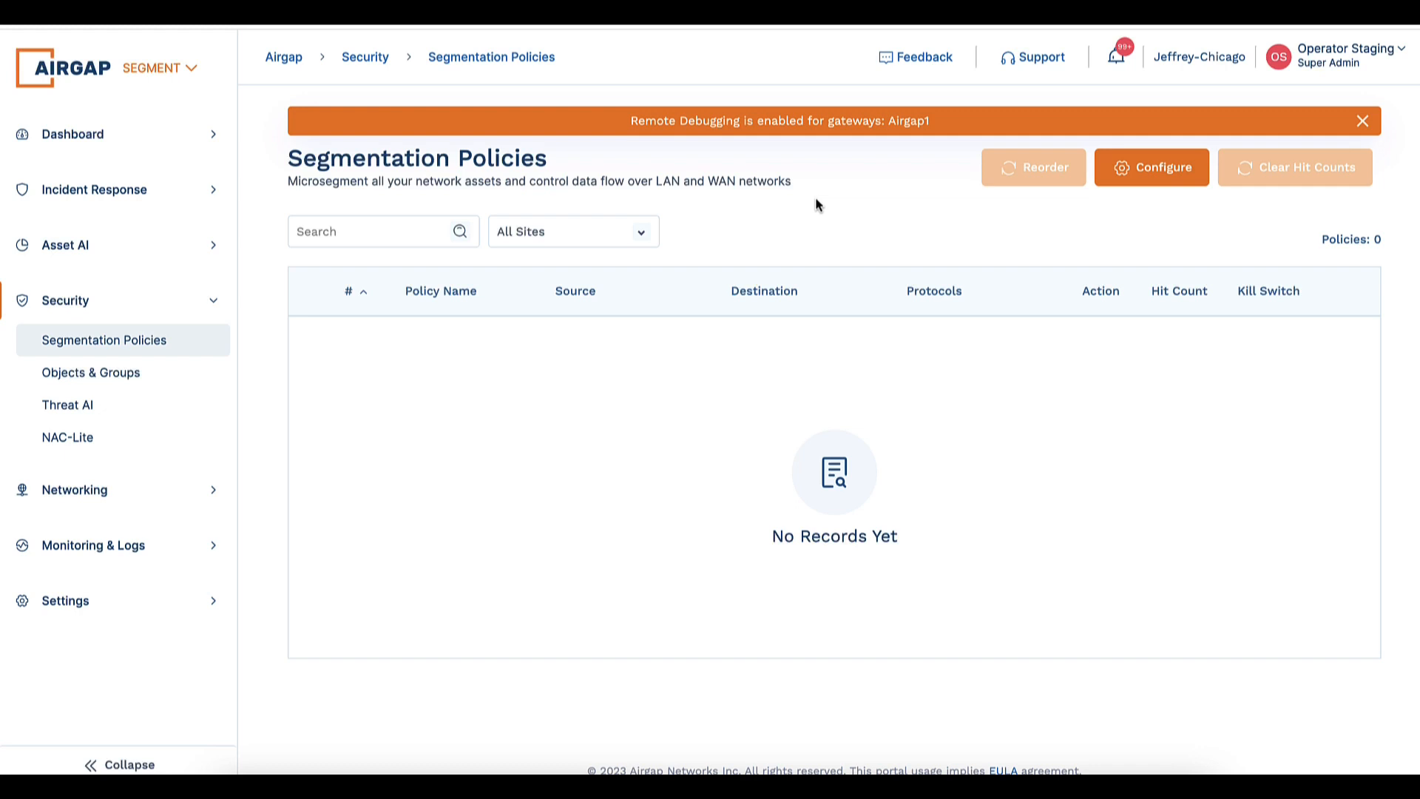
left_click(1128, 168)
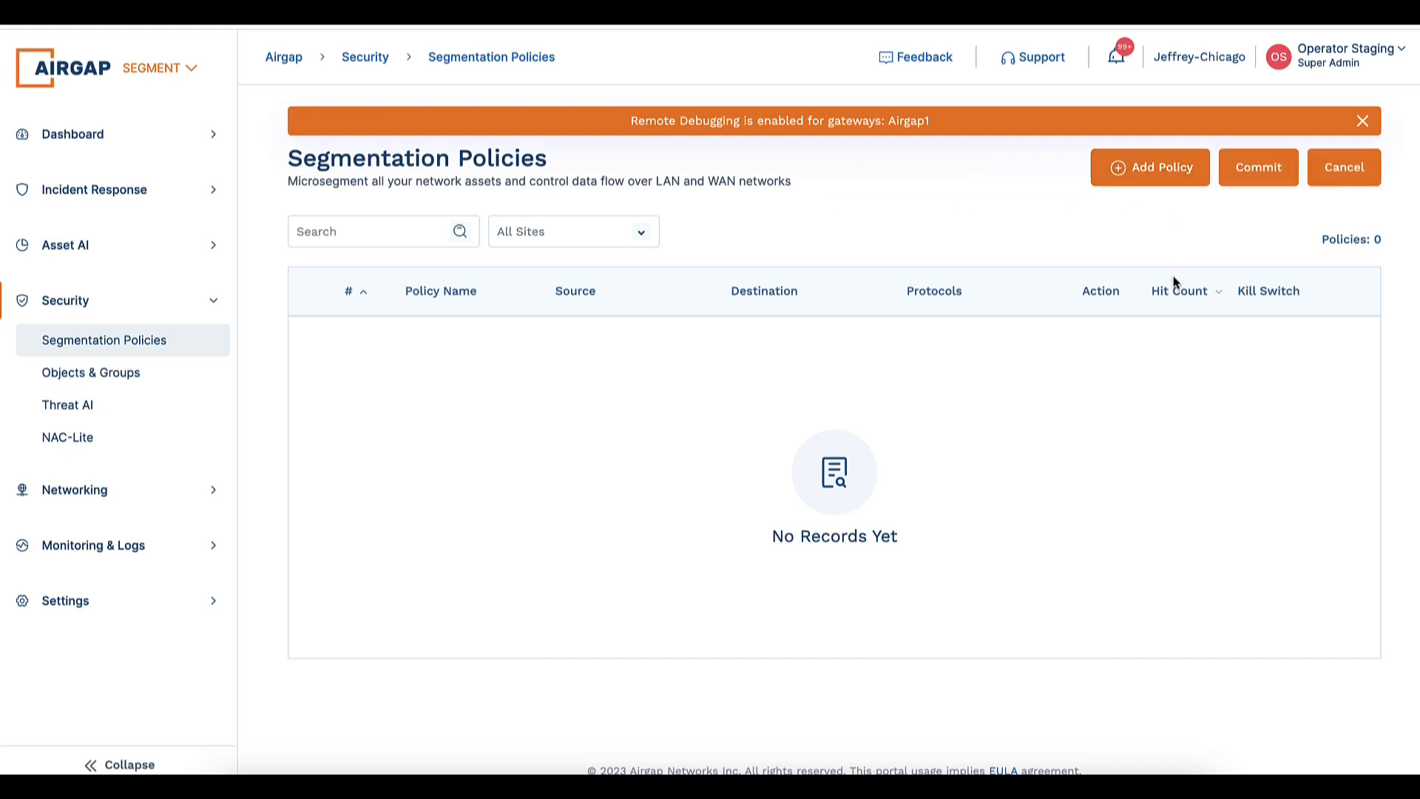
left_click(1156, 171)
left_click(1296, 164)
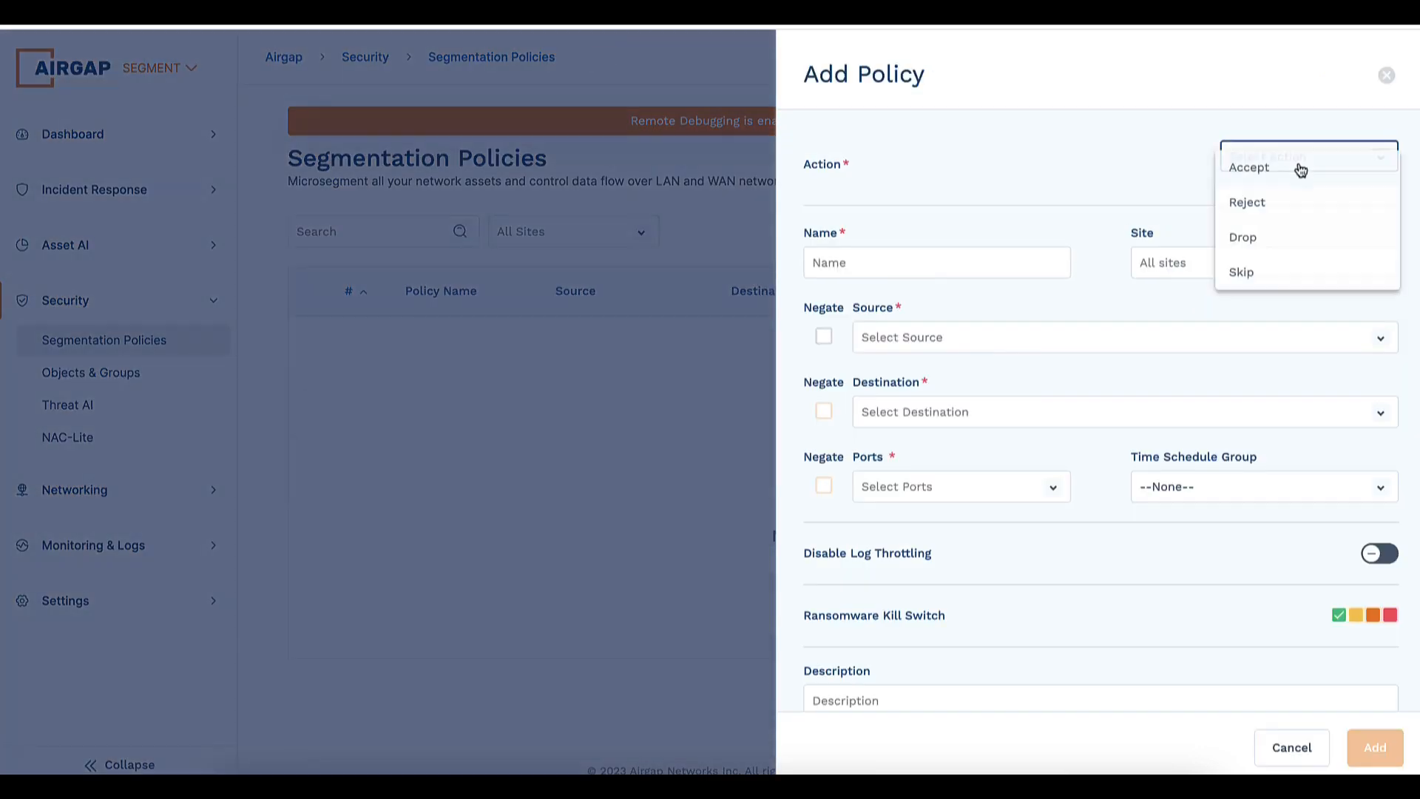
left_click(1264, 239)
left_click(860, 263)
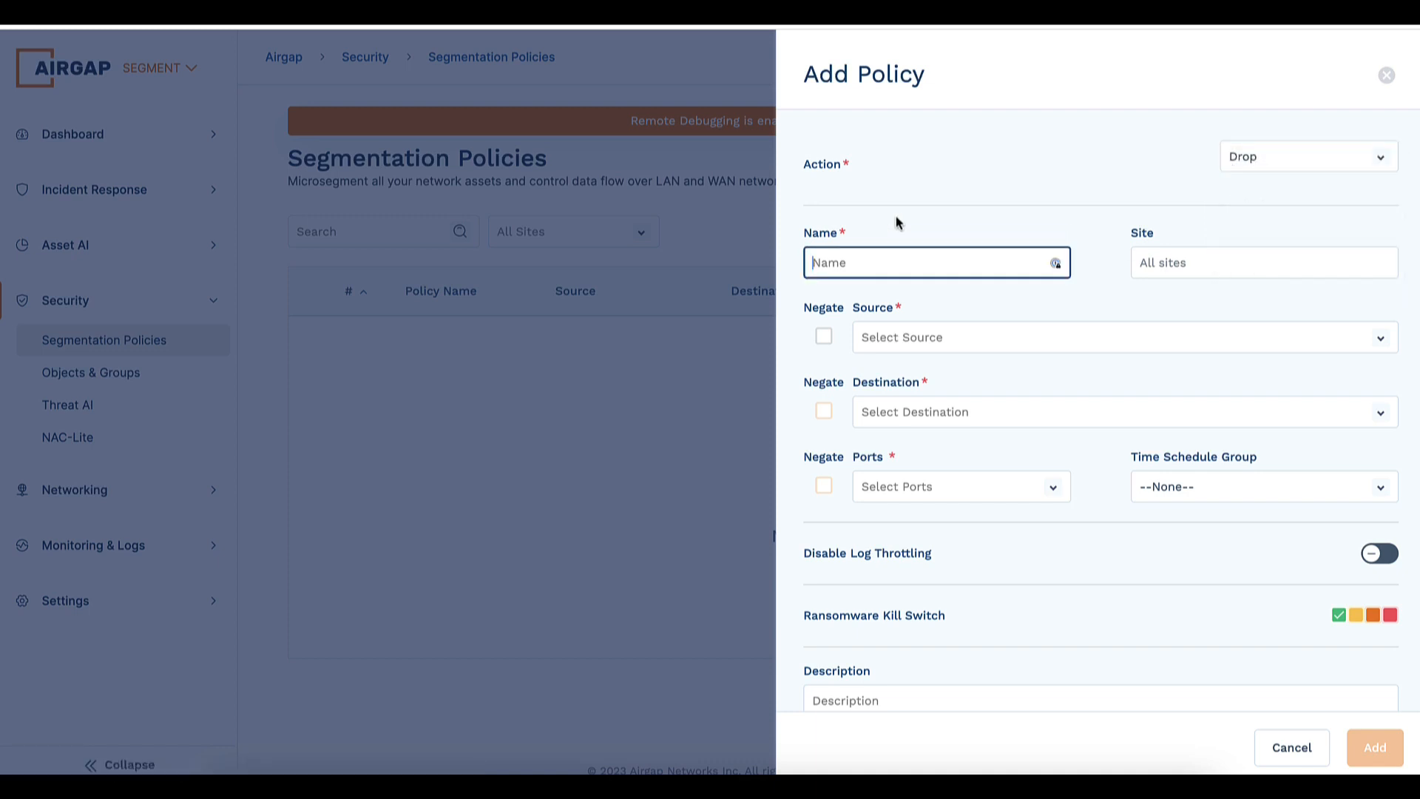
type("DropWindowsLateral")
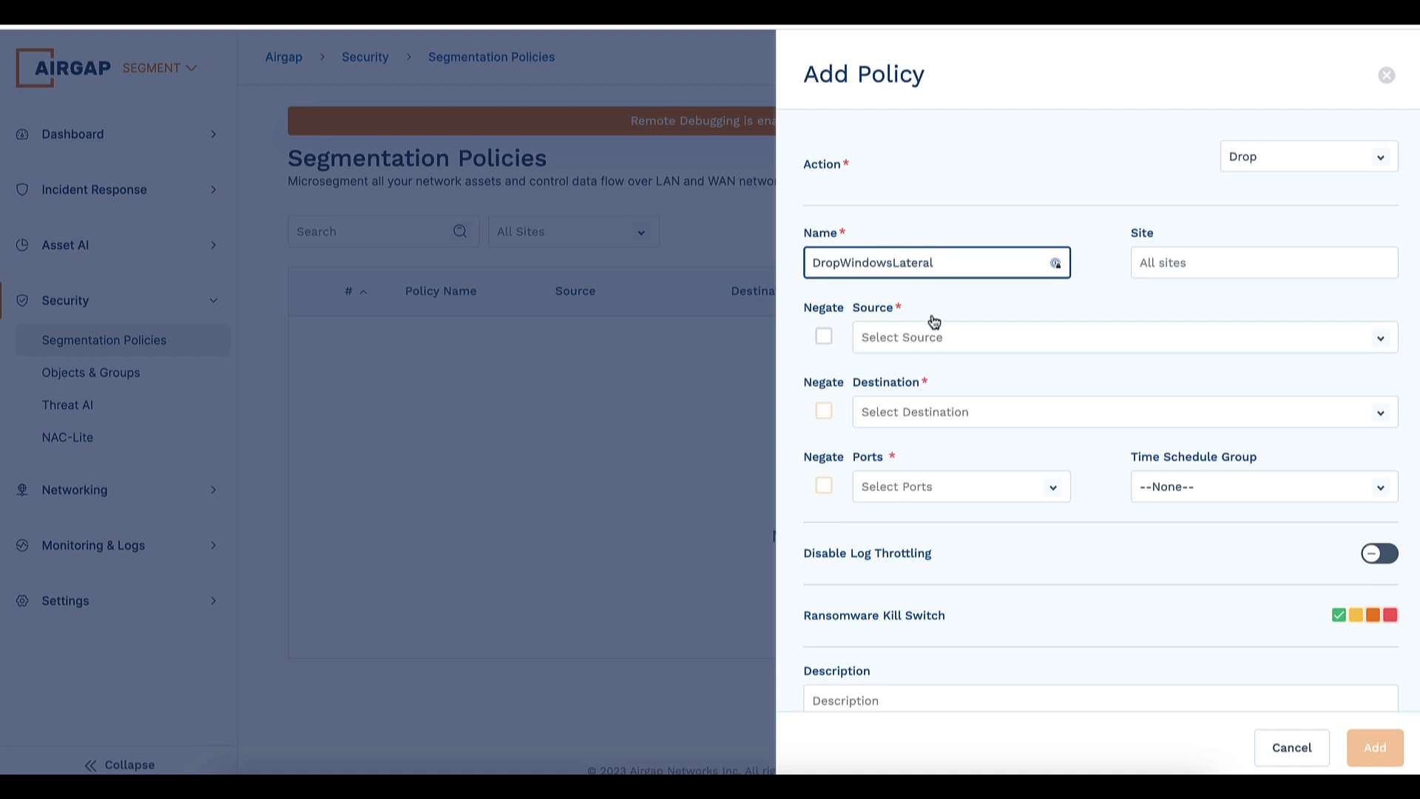
- Set both the source and the destination of the policy to the Windows group
left_click(923, 337)
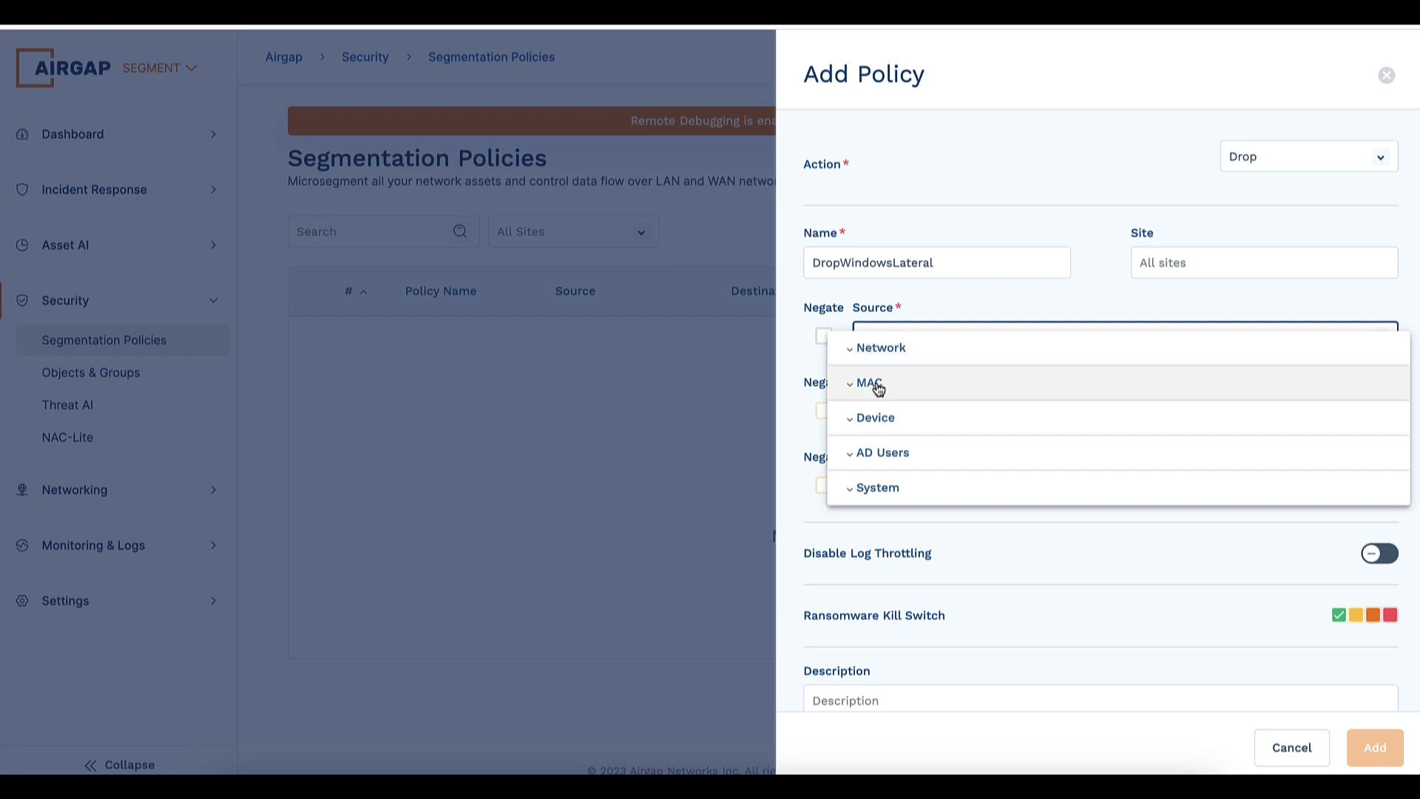
left_click(877, 418)
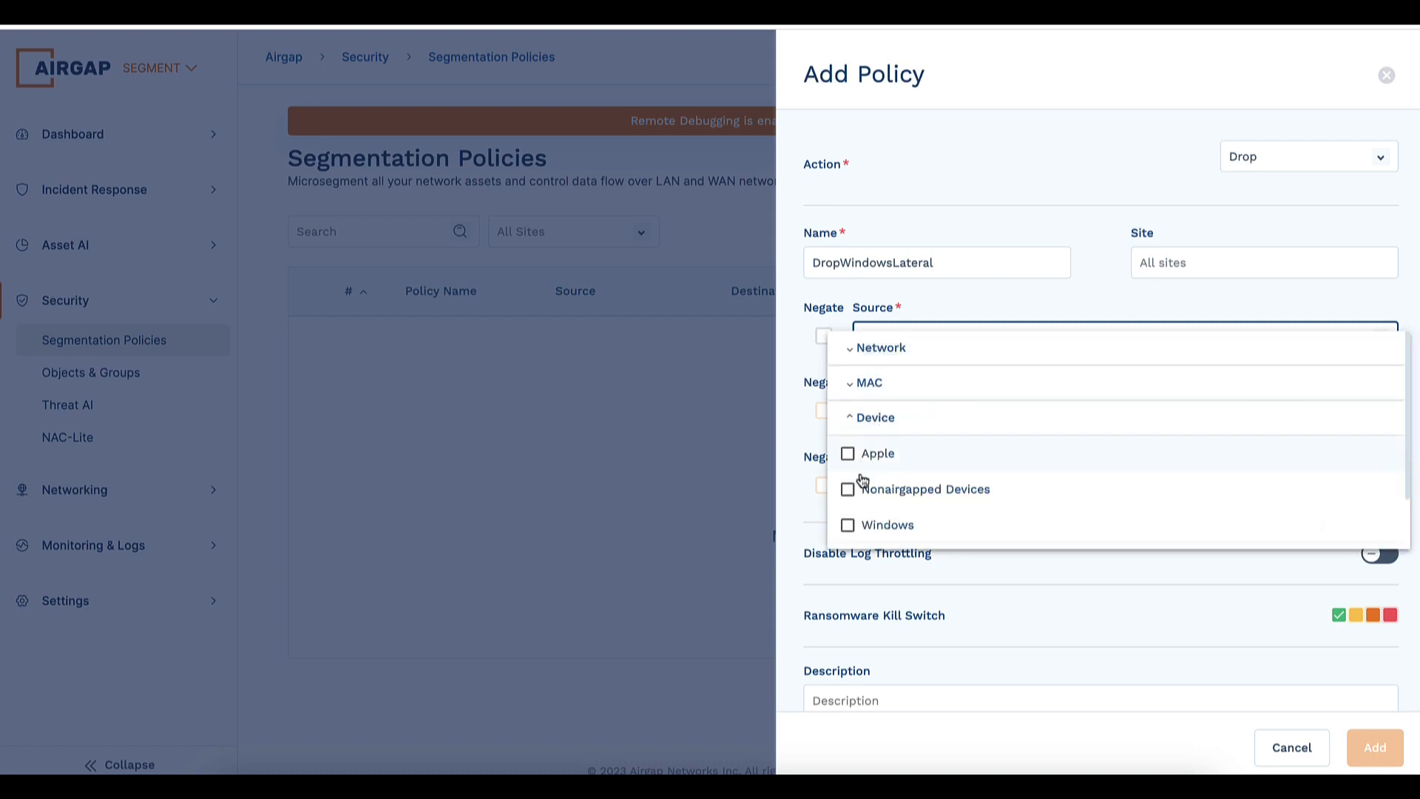
left_click(848, 525)
left_click(986, 303)
left_click(890, 412)
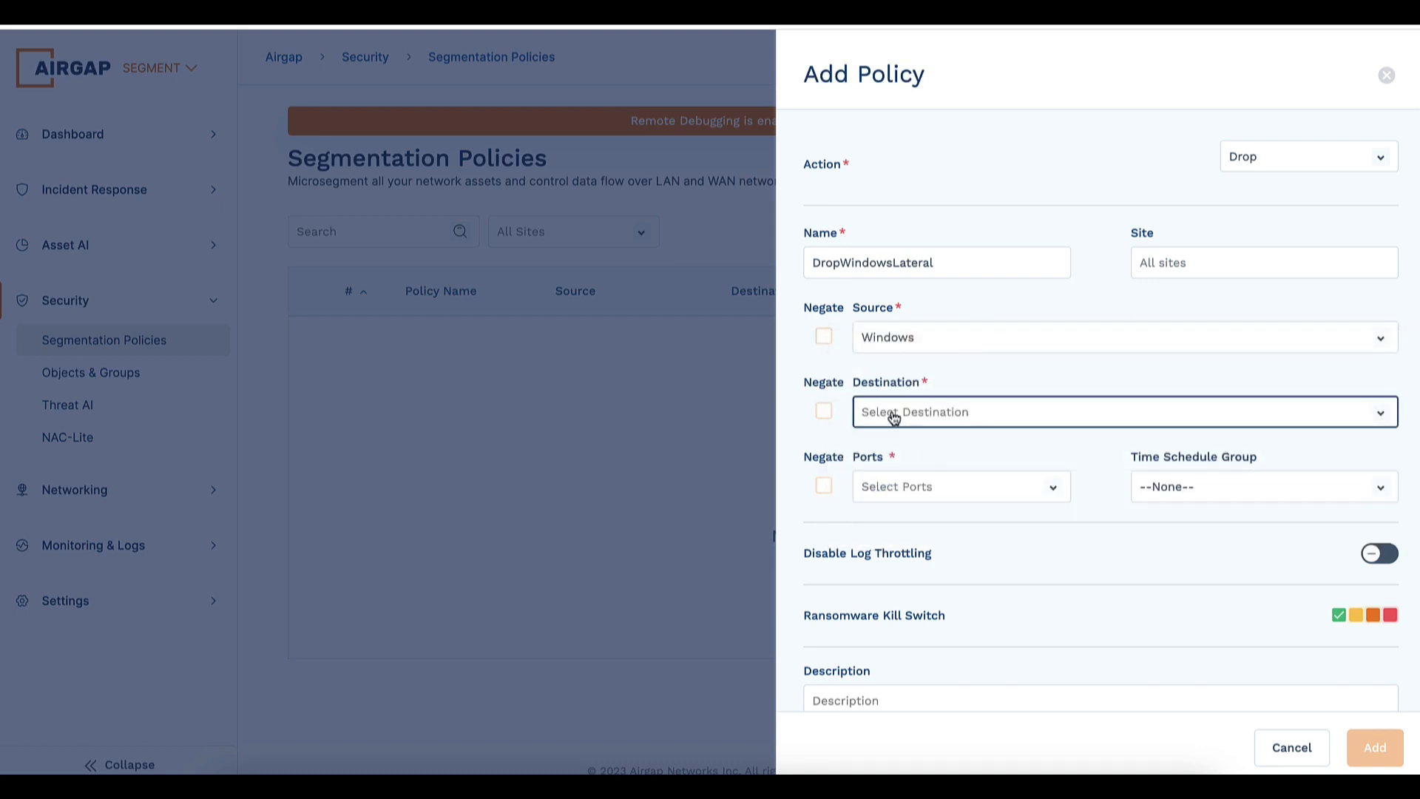
scroll(874, 546, "down", 1)
scroll(874, 546, "down", 5)
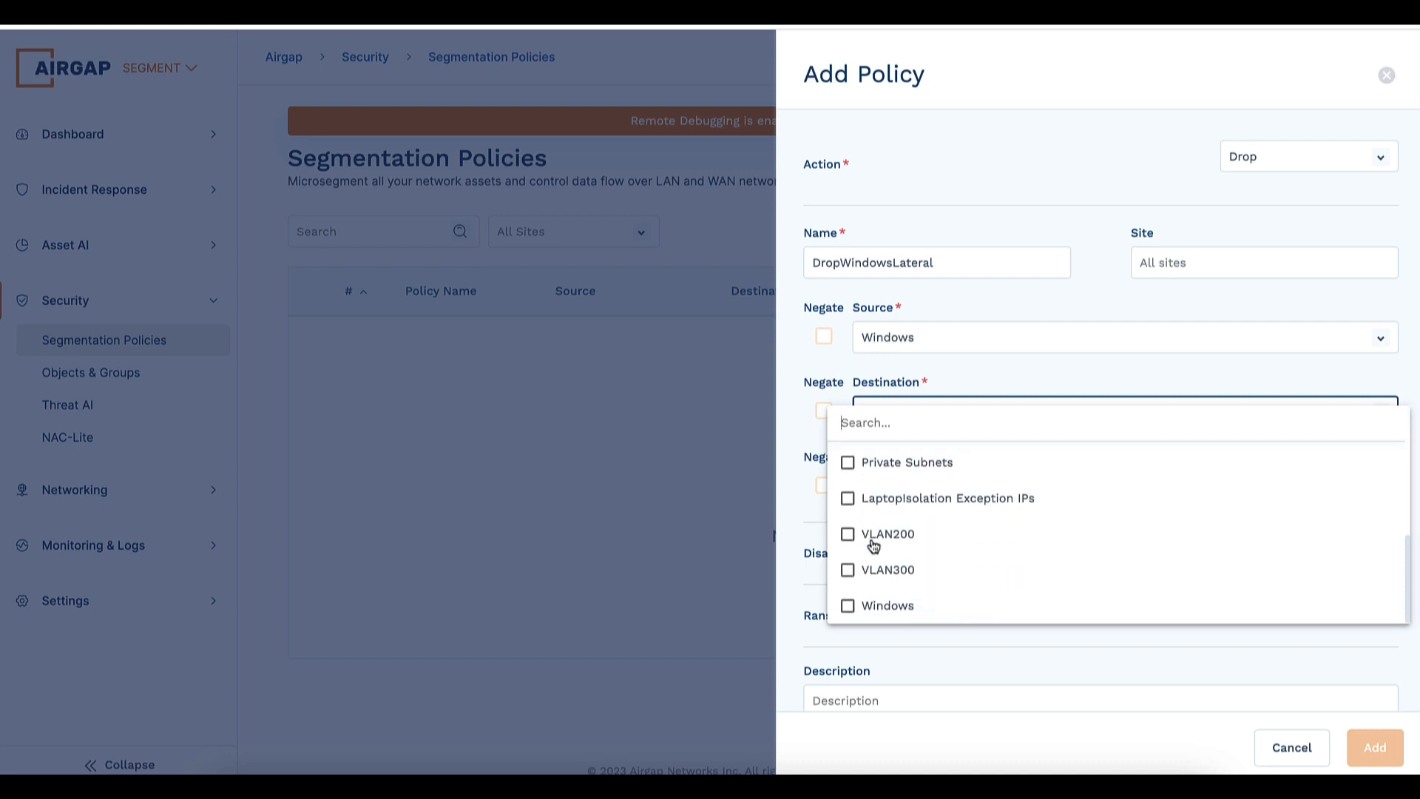
left_click(848, 607)
left_click(993, 397)
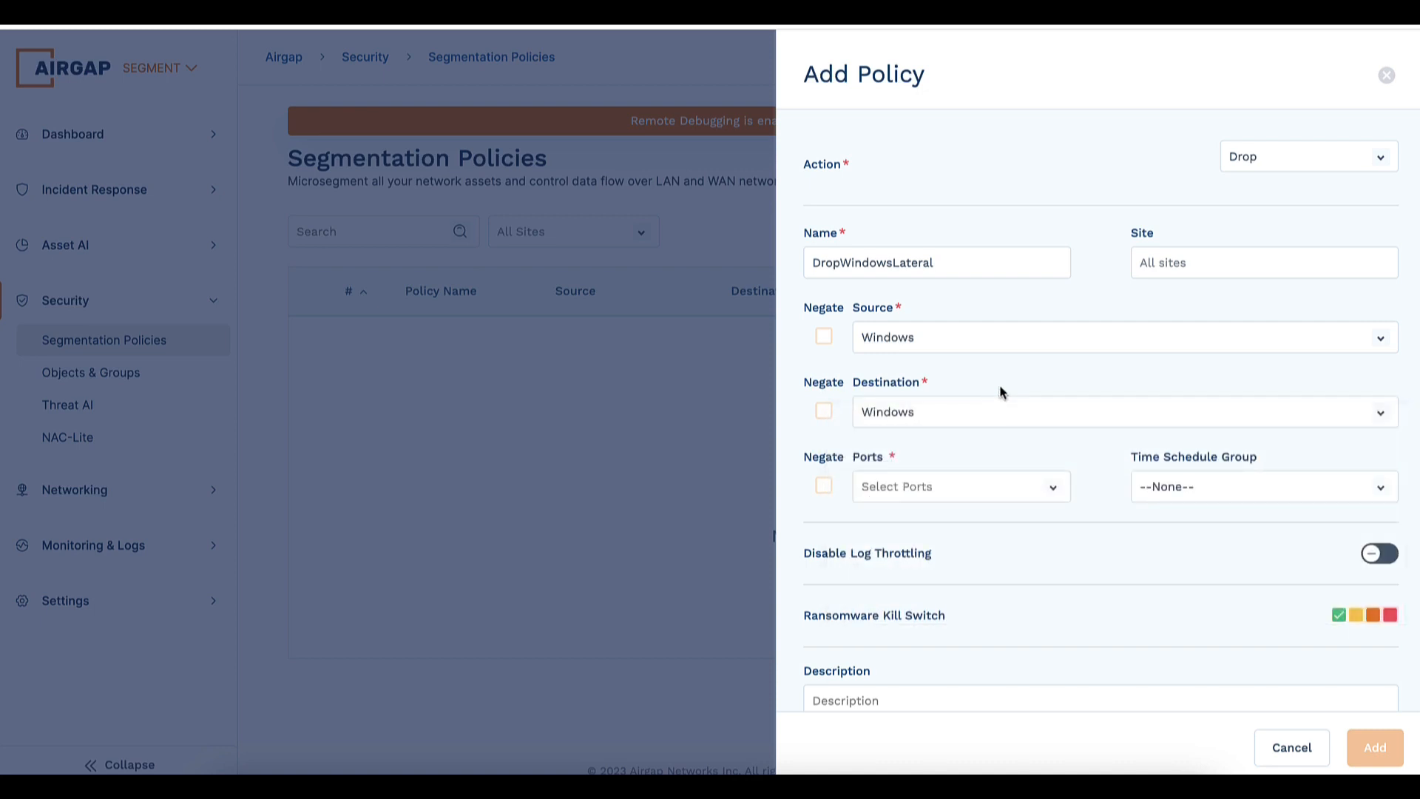
- Limit the policy to custom ports, adding tcp:445 and the predefined rdp service
left_click(907, 492)
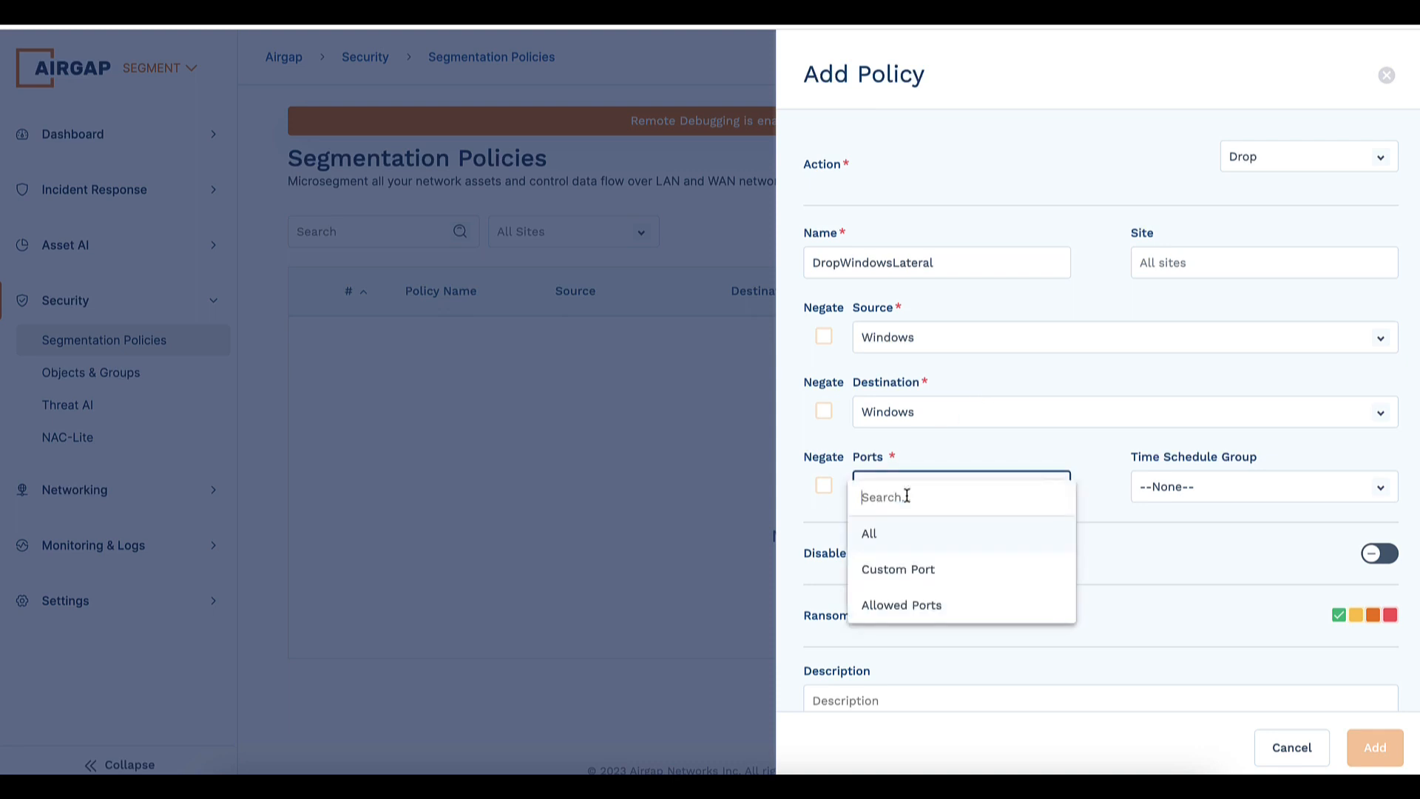
left_click(904, 569)
left_click(865, 548)
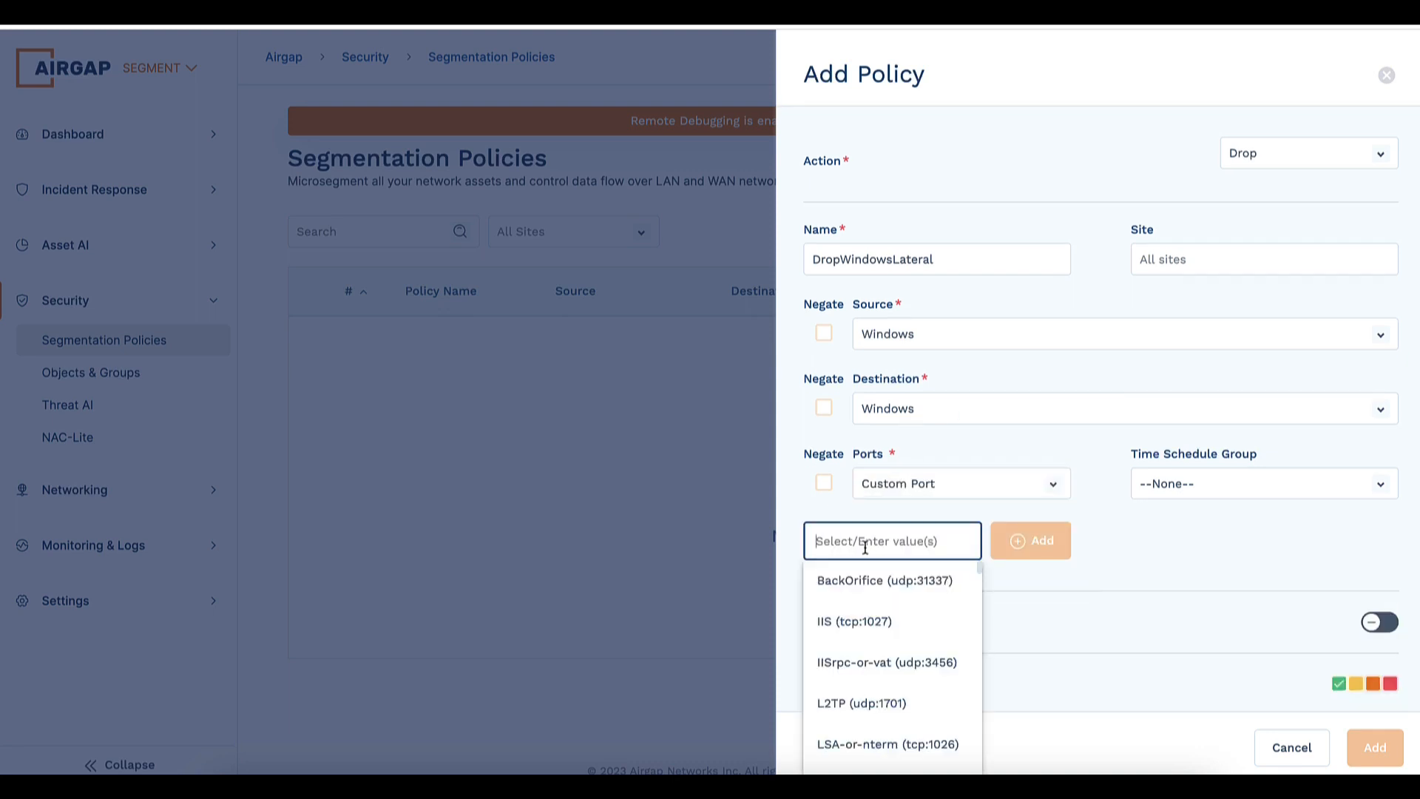
type("tcp:")
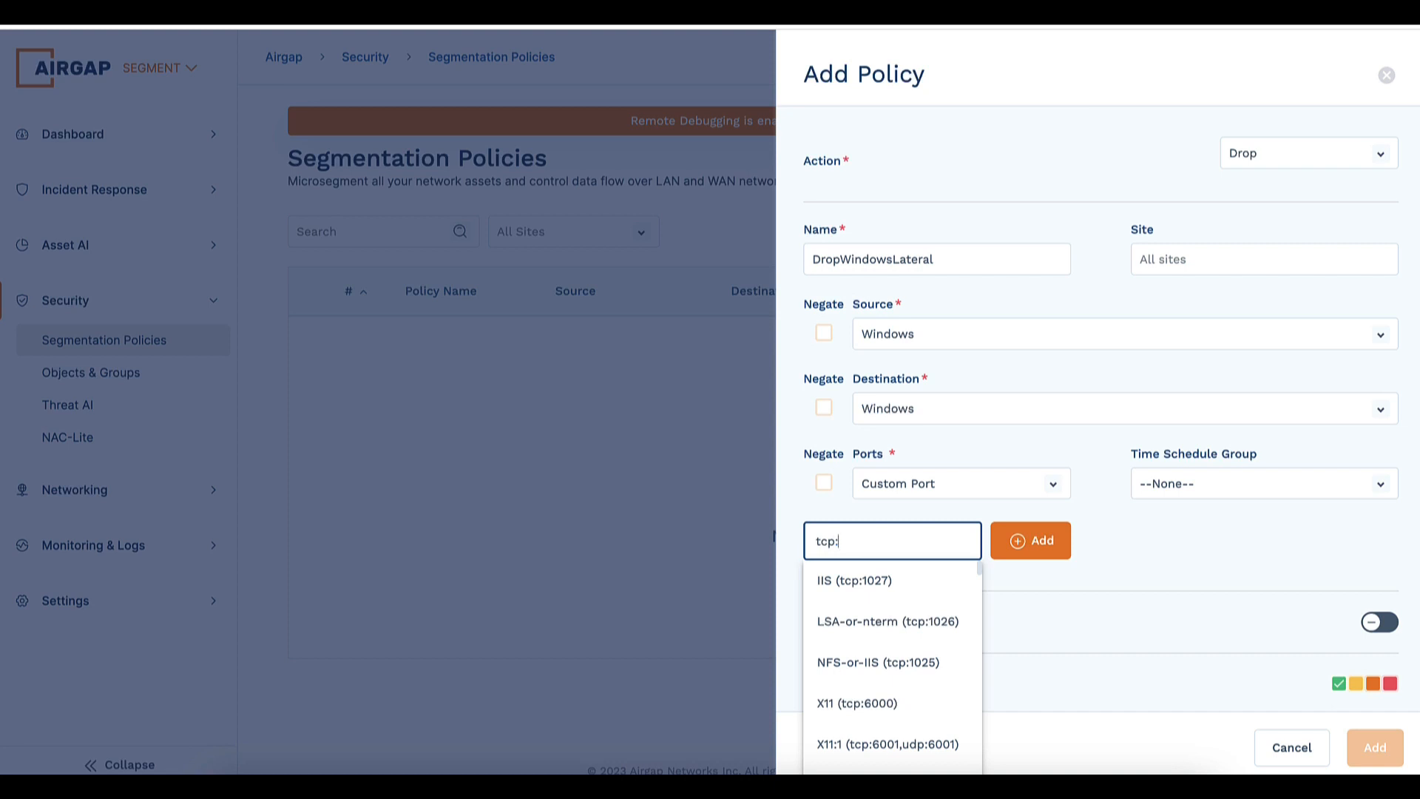
type("445")
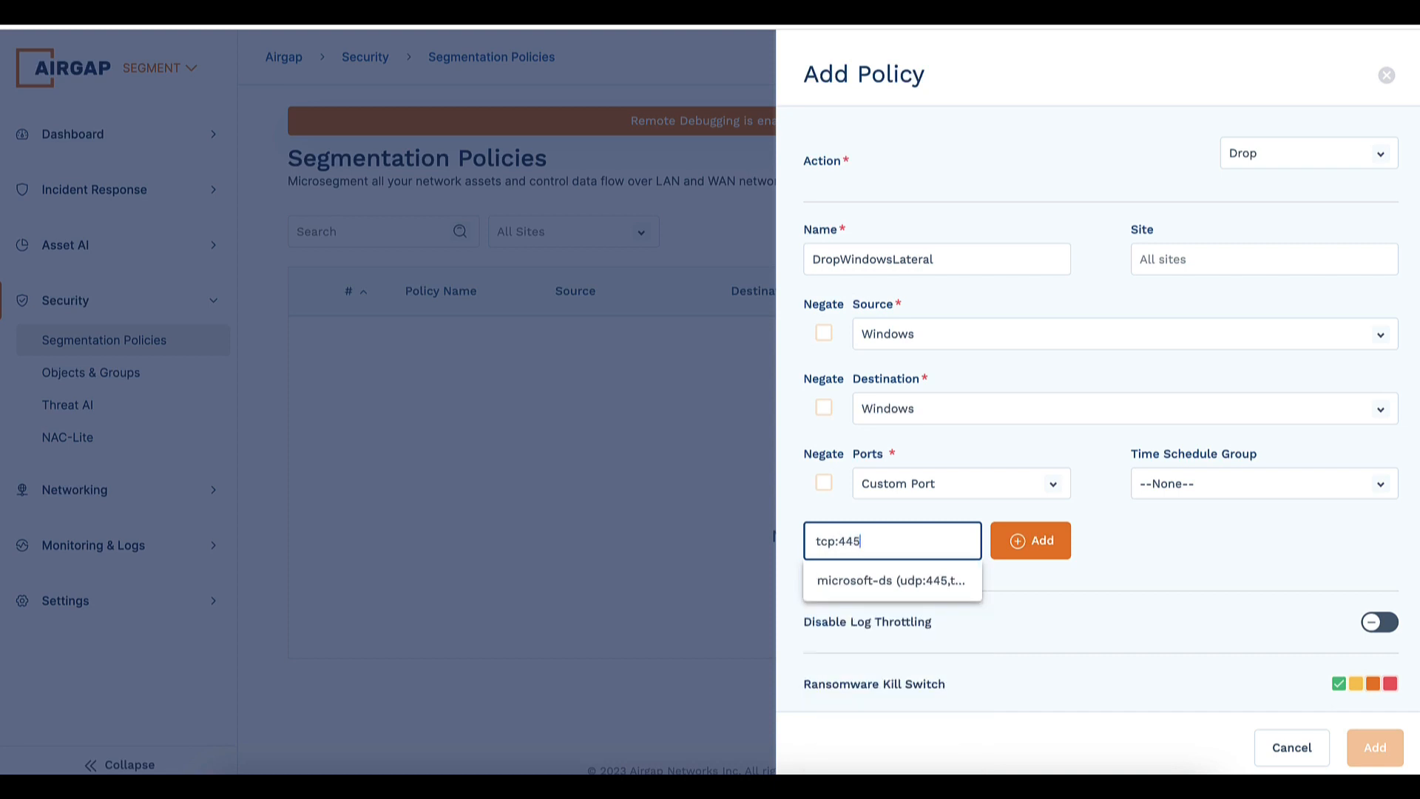
key("Return")
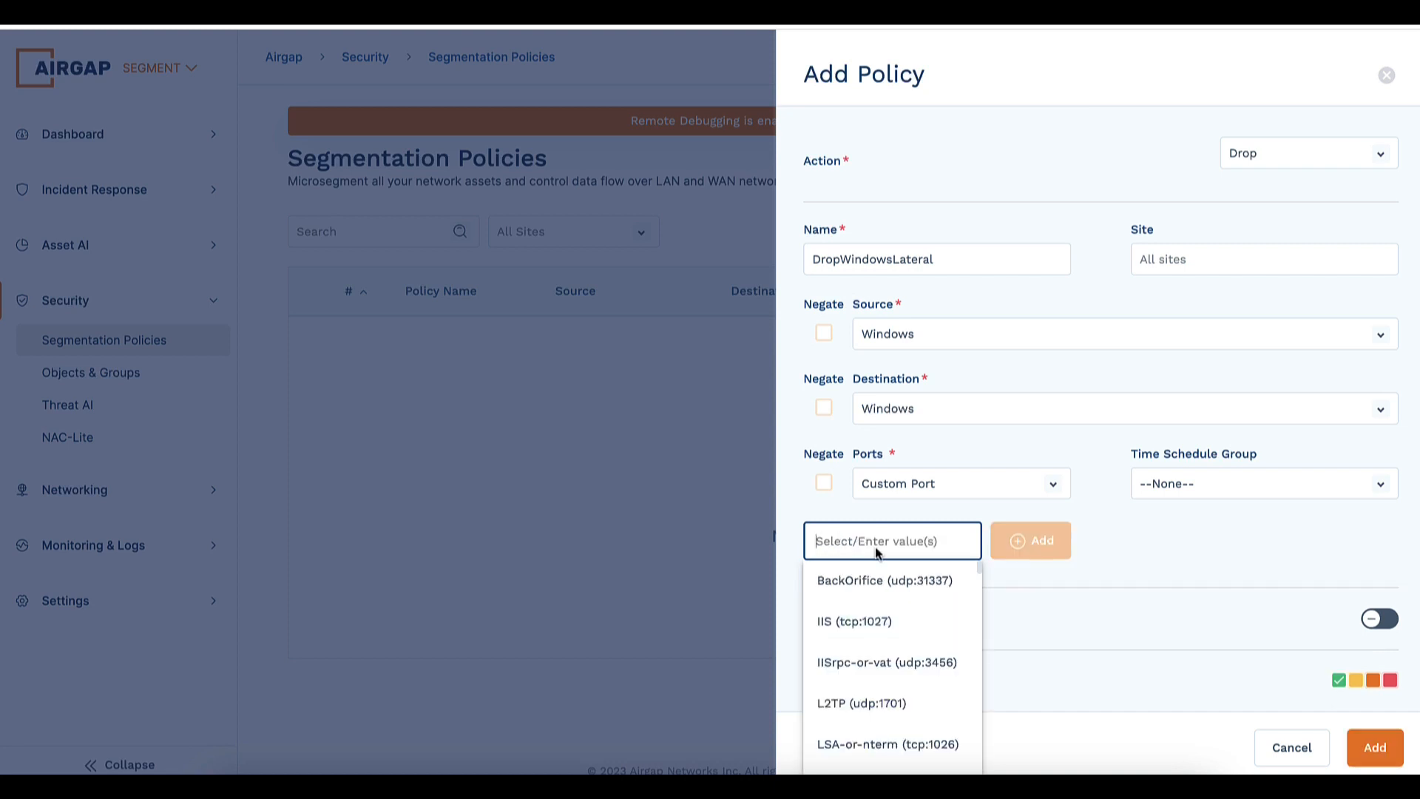
left_click(1106, 612)
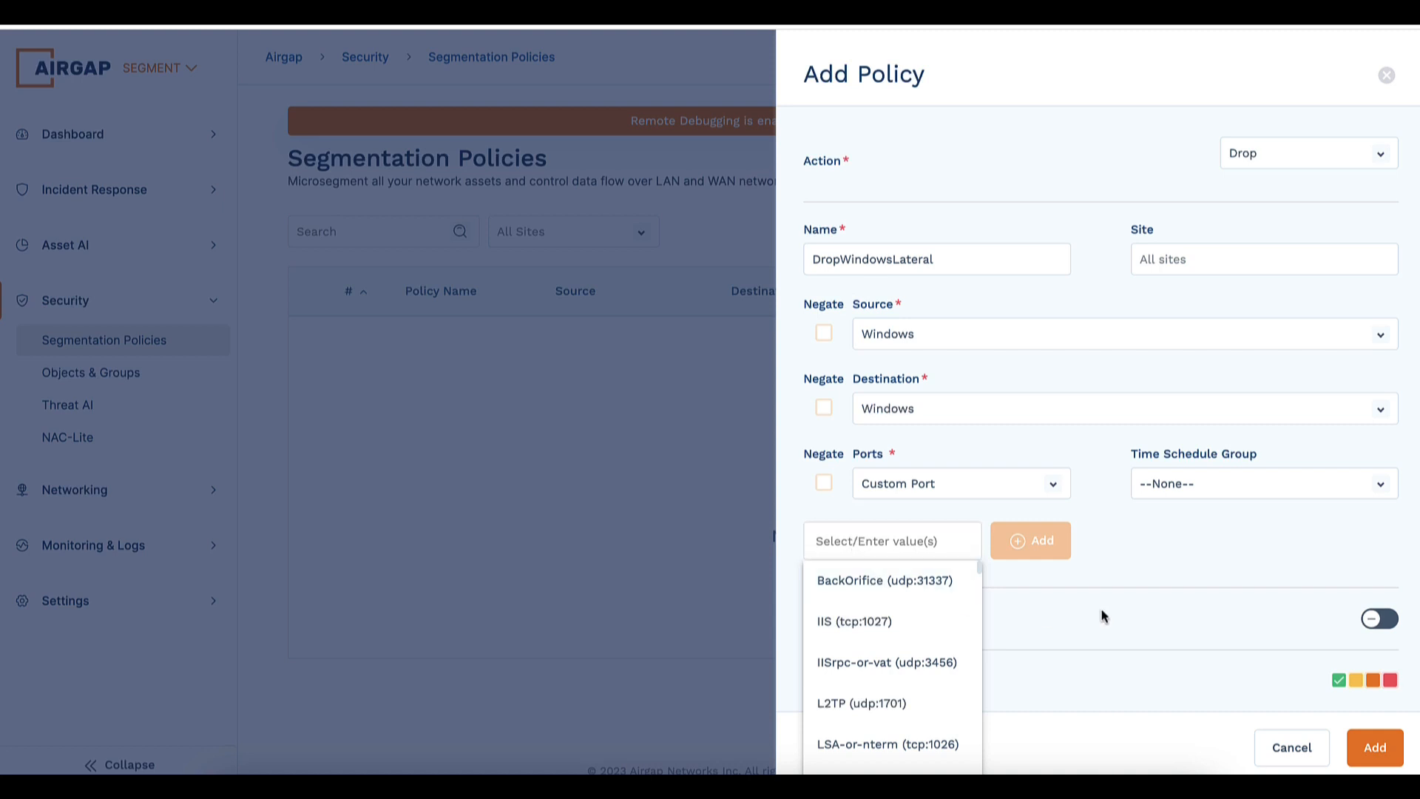
left_click(839, 542)
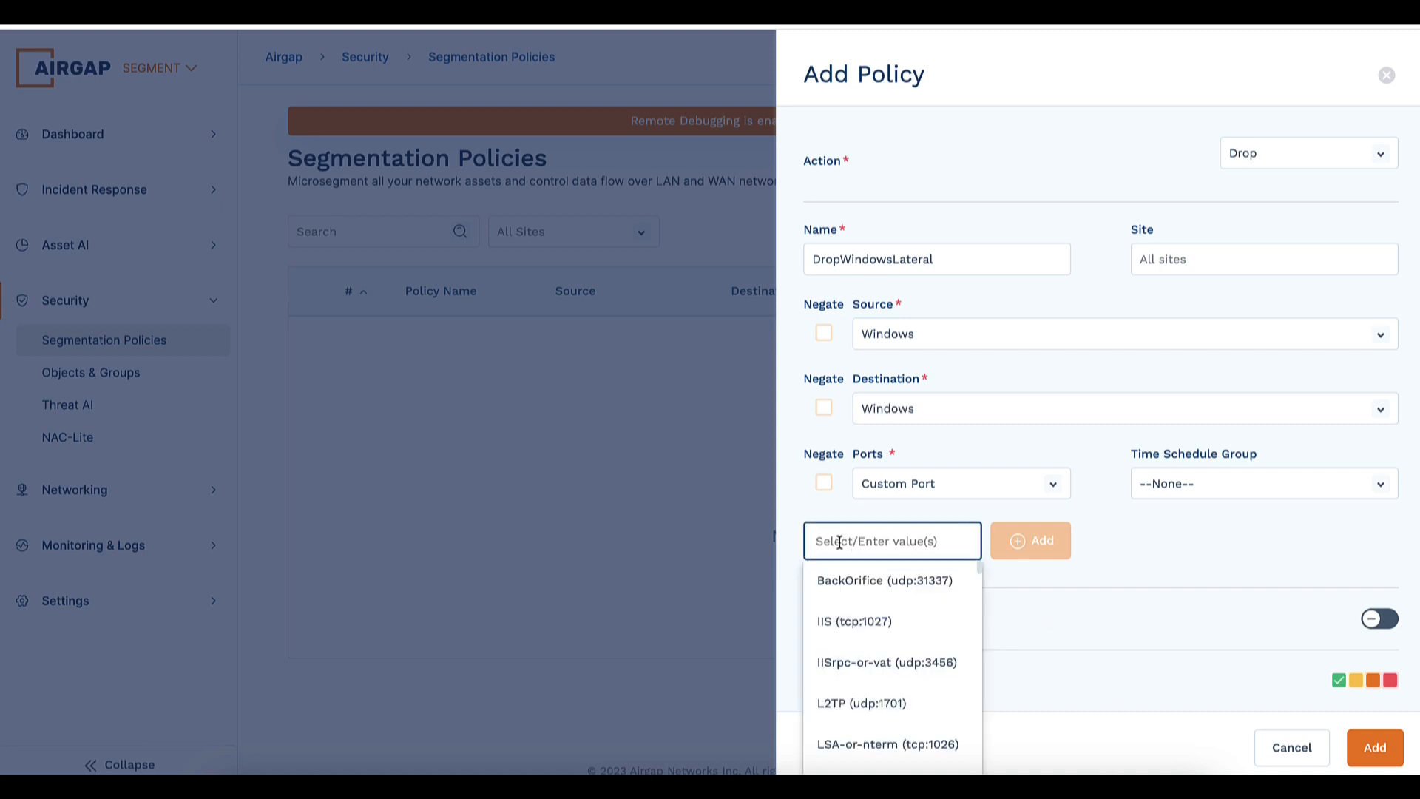
type("tcp:3389")
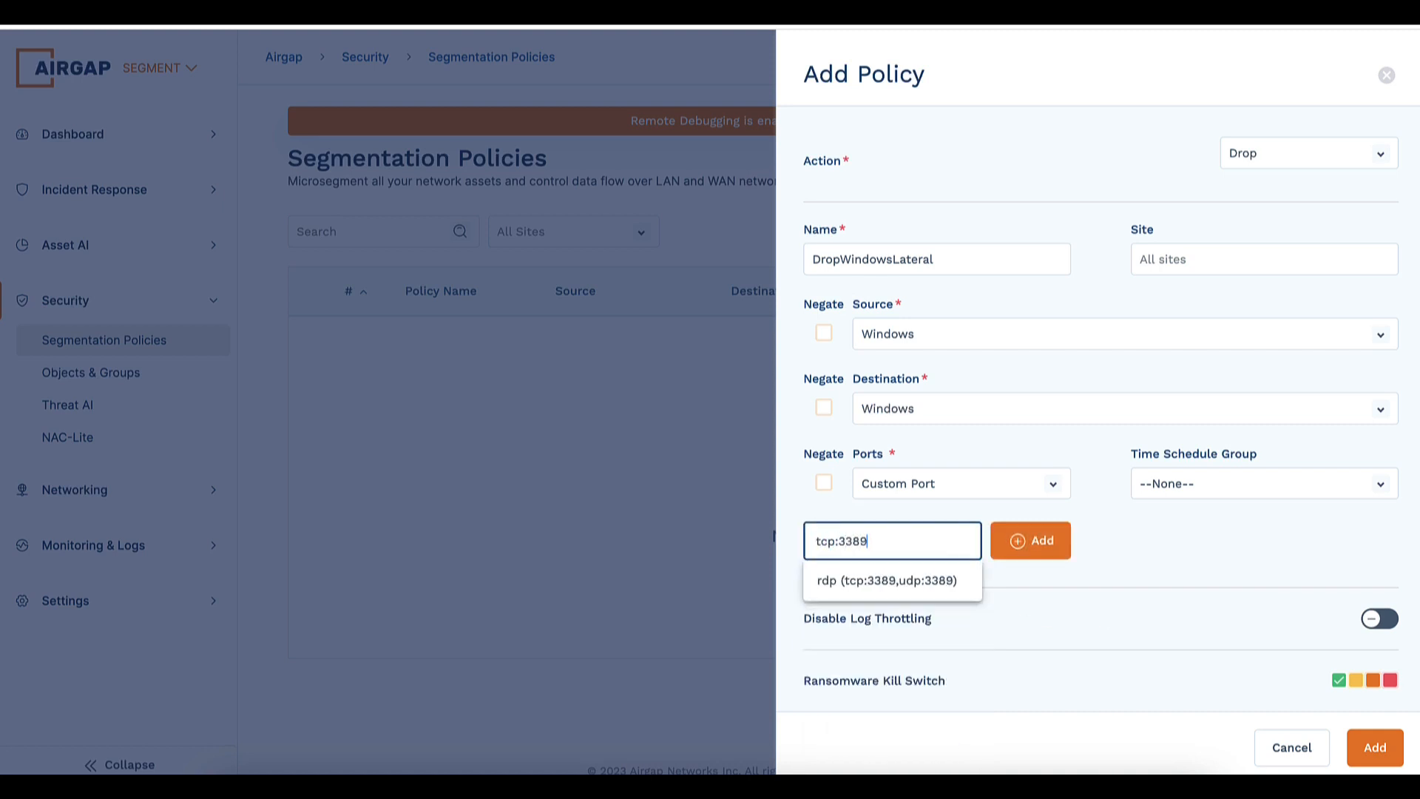
left_click(880, 581)
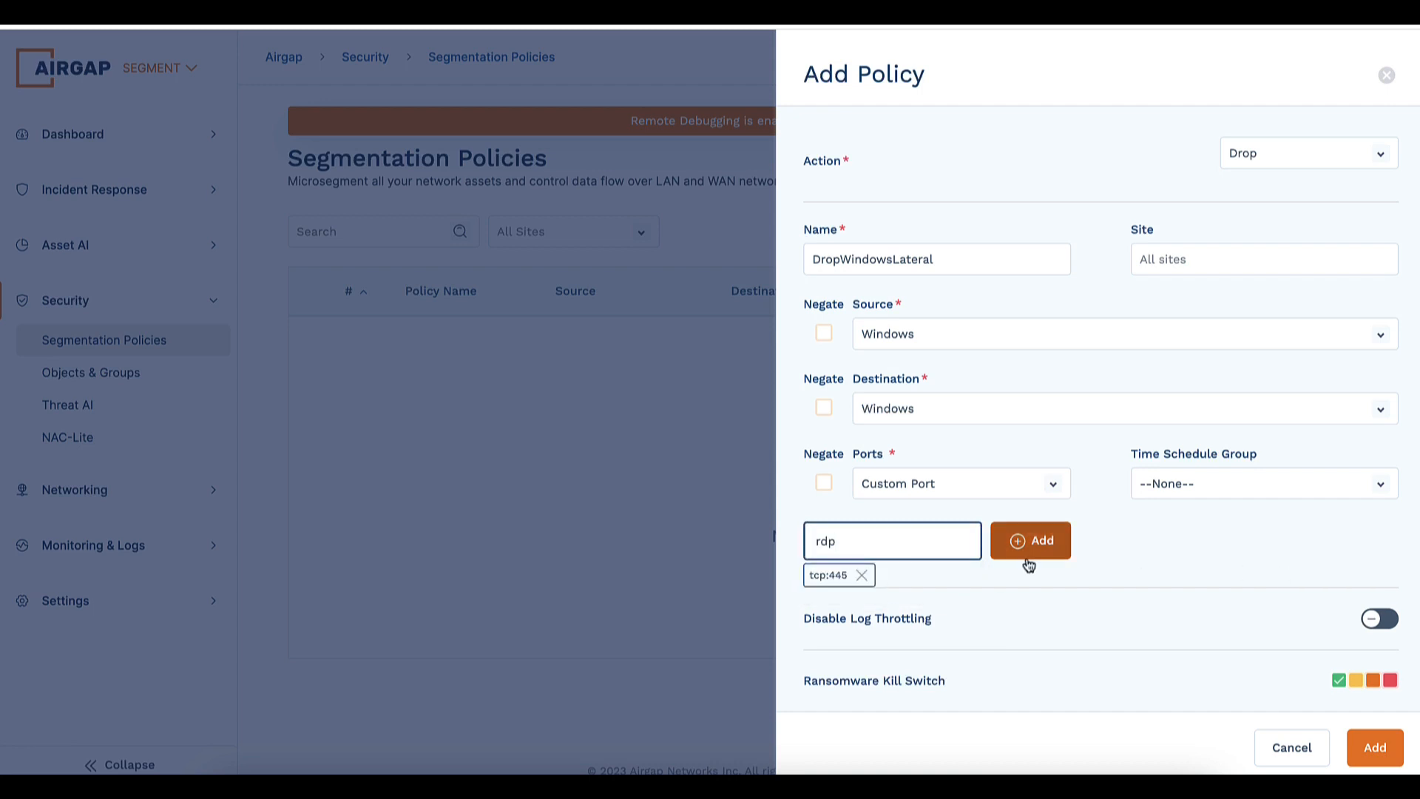
left_click(1032, 541)
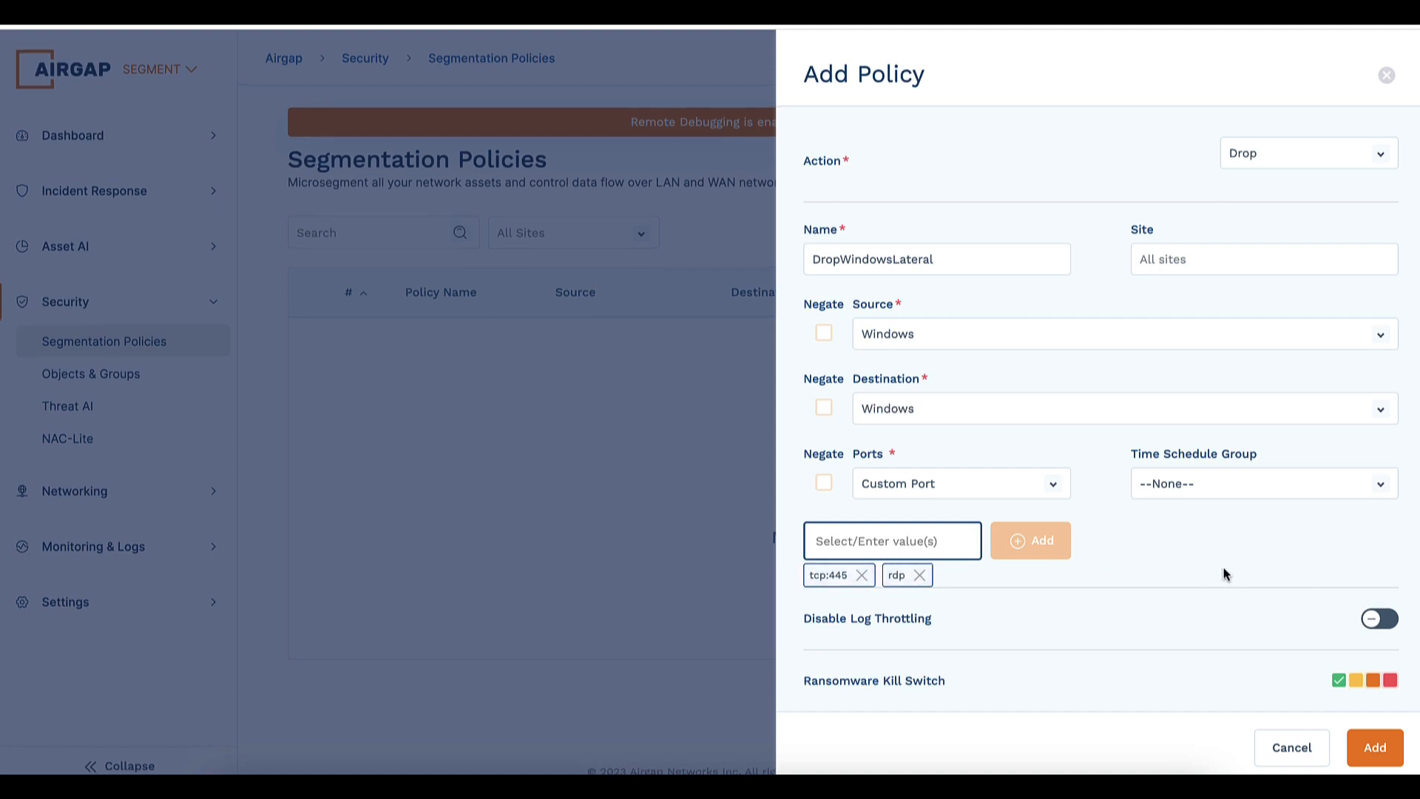
- Add the DropWindowsLateral policy and commit it, and filter the policy list to the AH site
left_click(1376, 749)
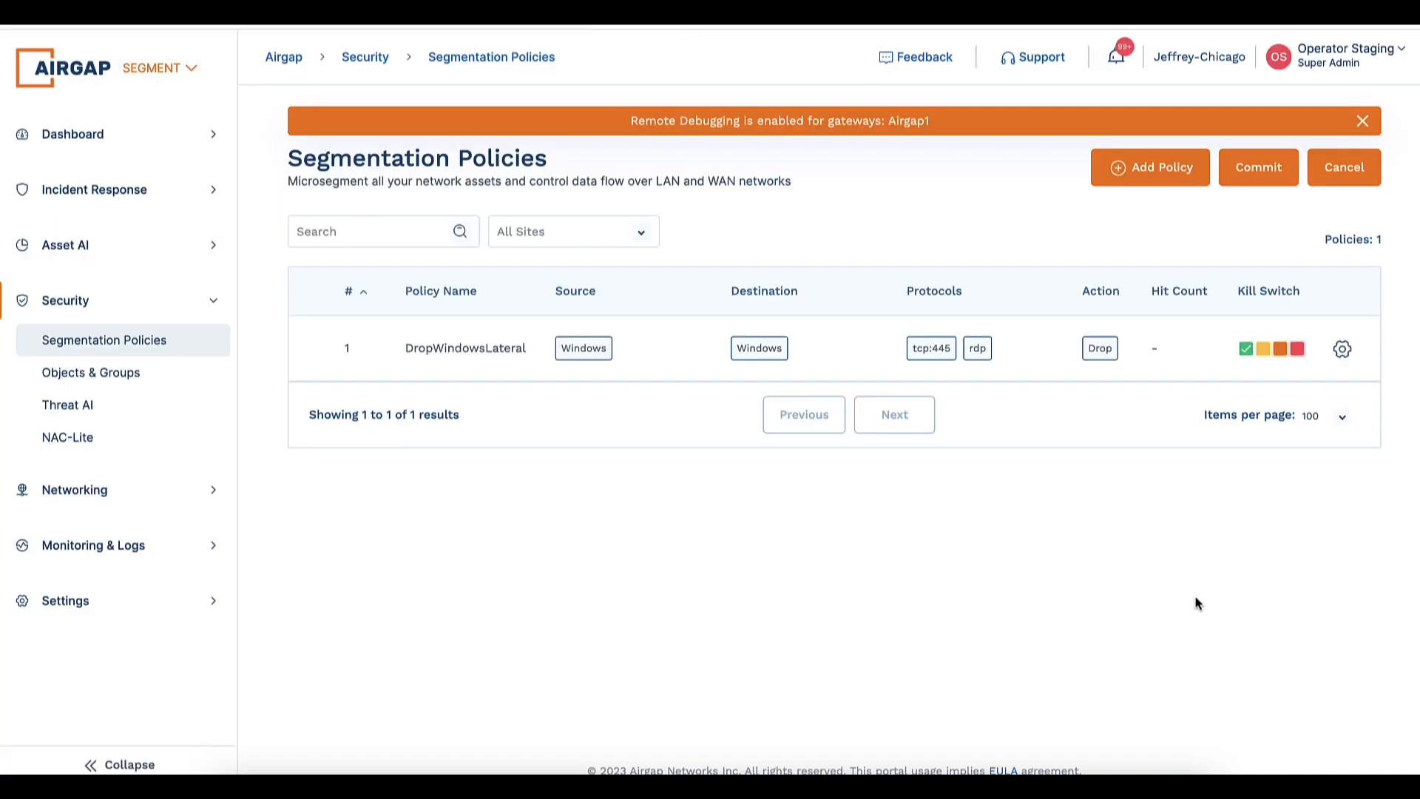
left_click(1259, 170)
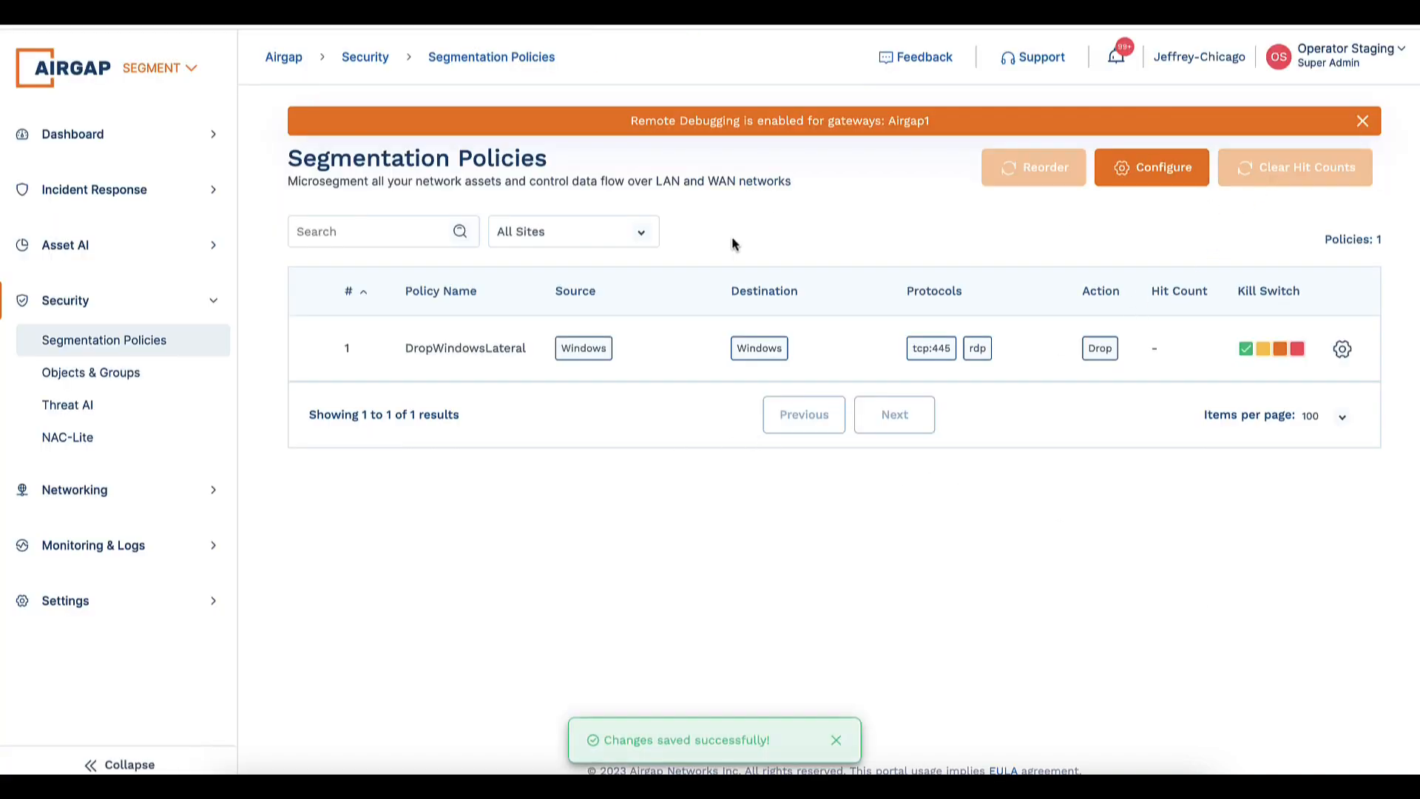
left_click(555, 236)
left_click(531, 279)
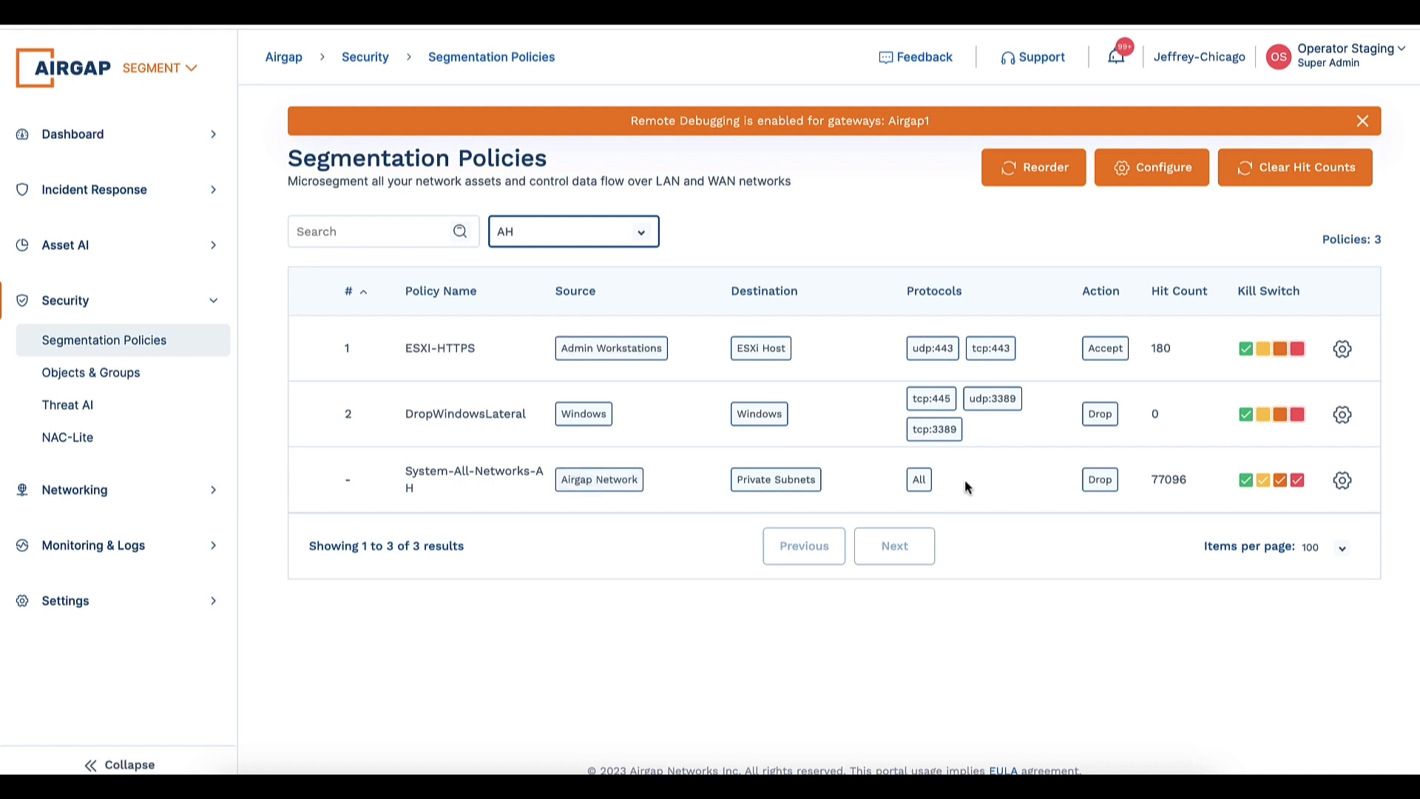
- Switch to Terminal, run ifconfig, and examine the IP address and netmask of the en0 interface
left_click(833, 785)
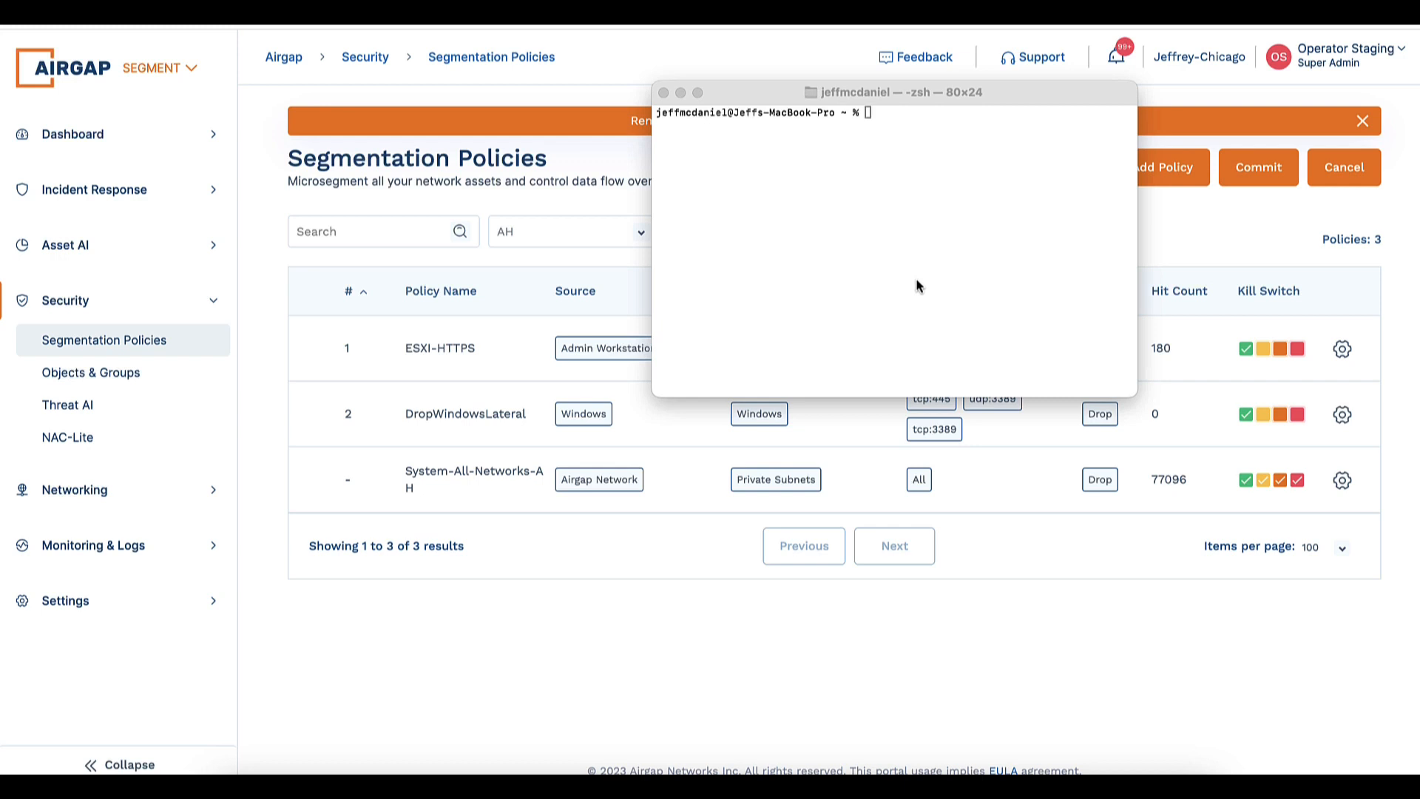
left_click(917, 280)
type("ifconf")
type("ig")
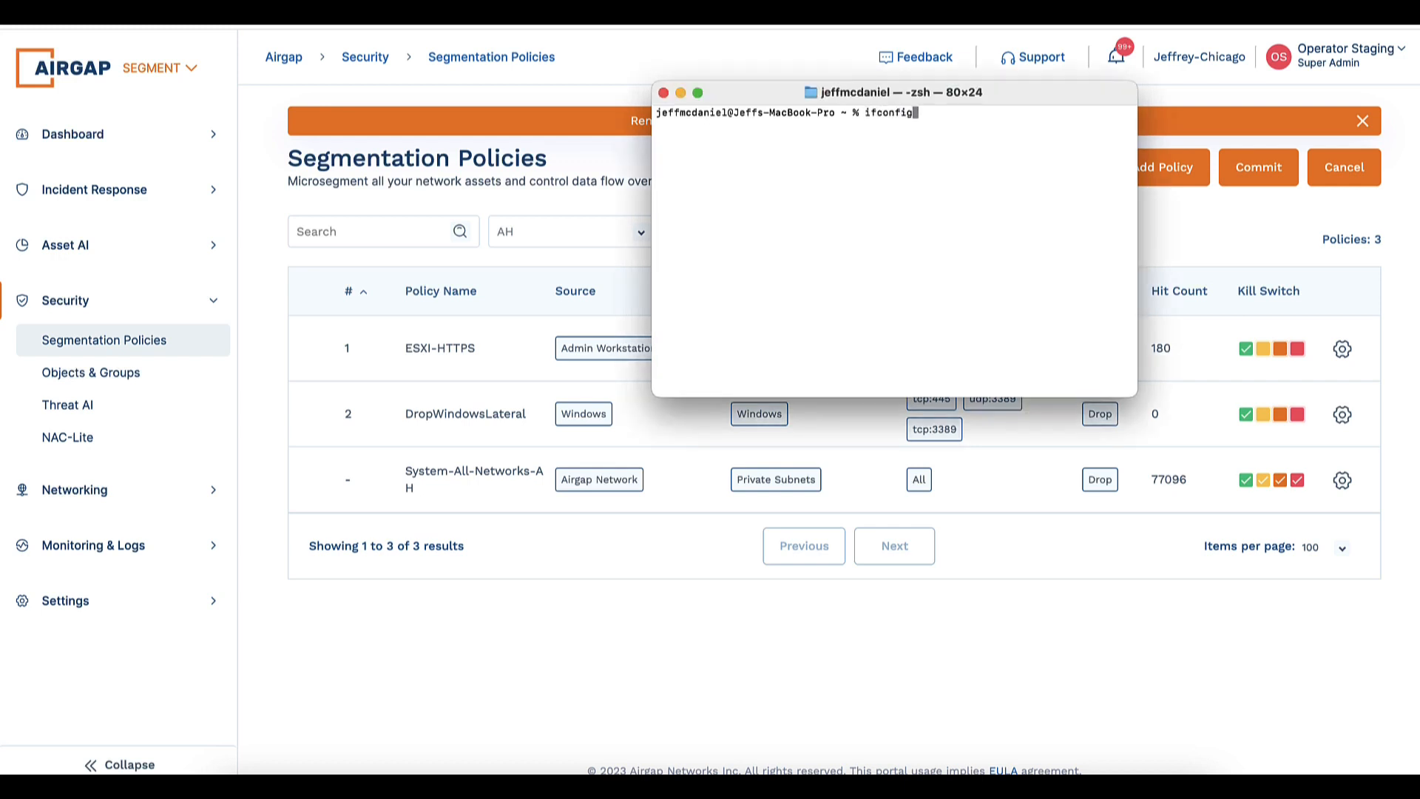
key("Return")
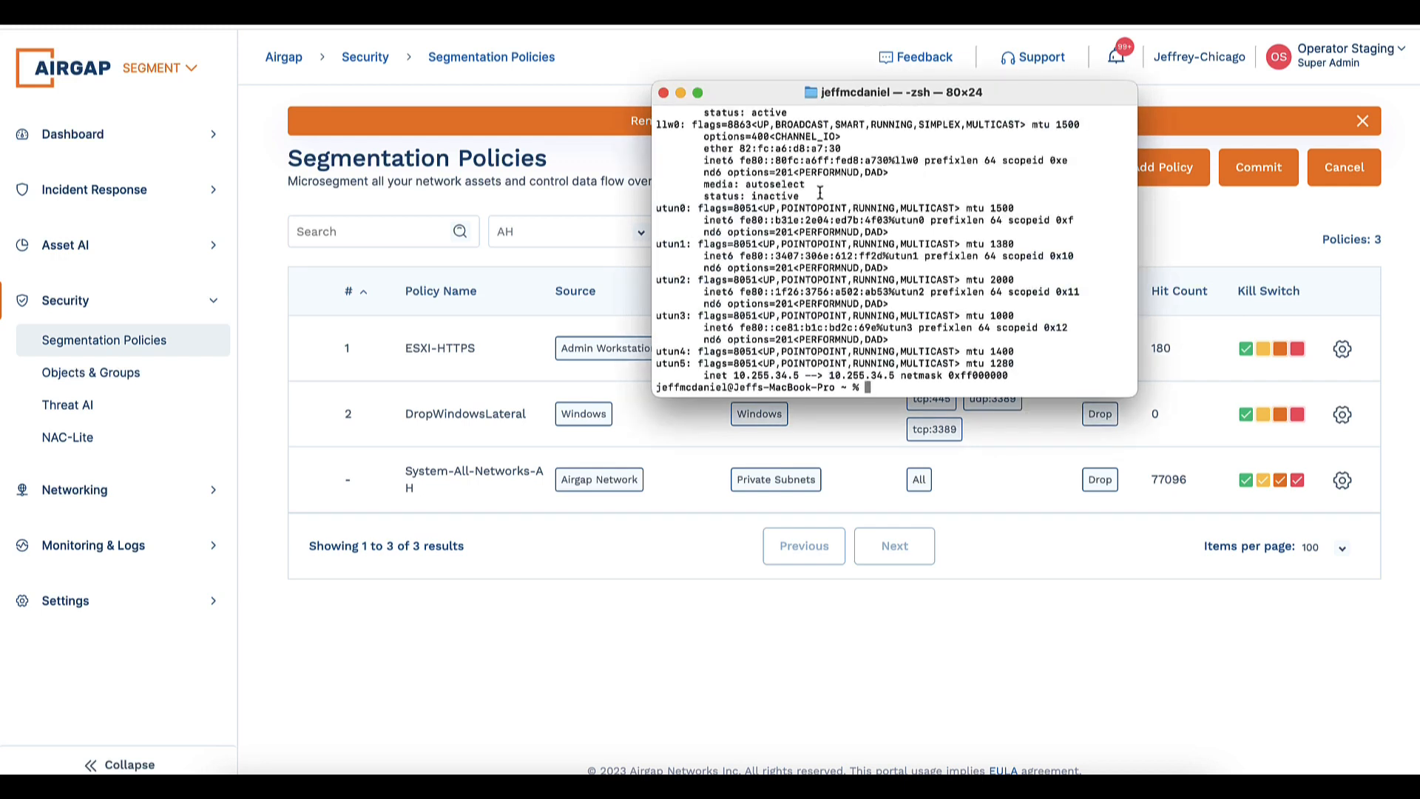
scroll(820, 192, "up", 5)
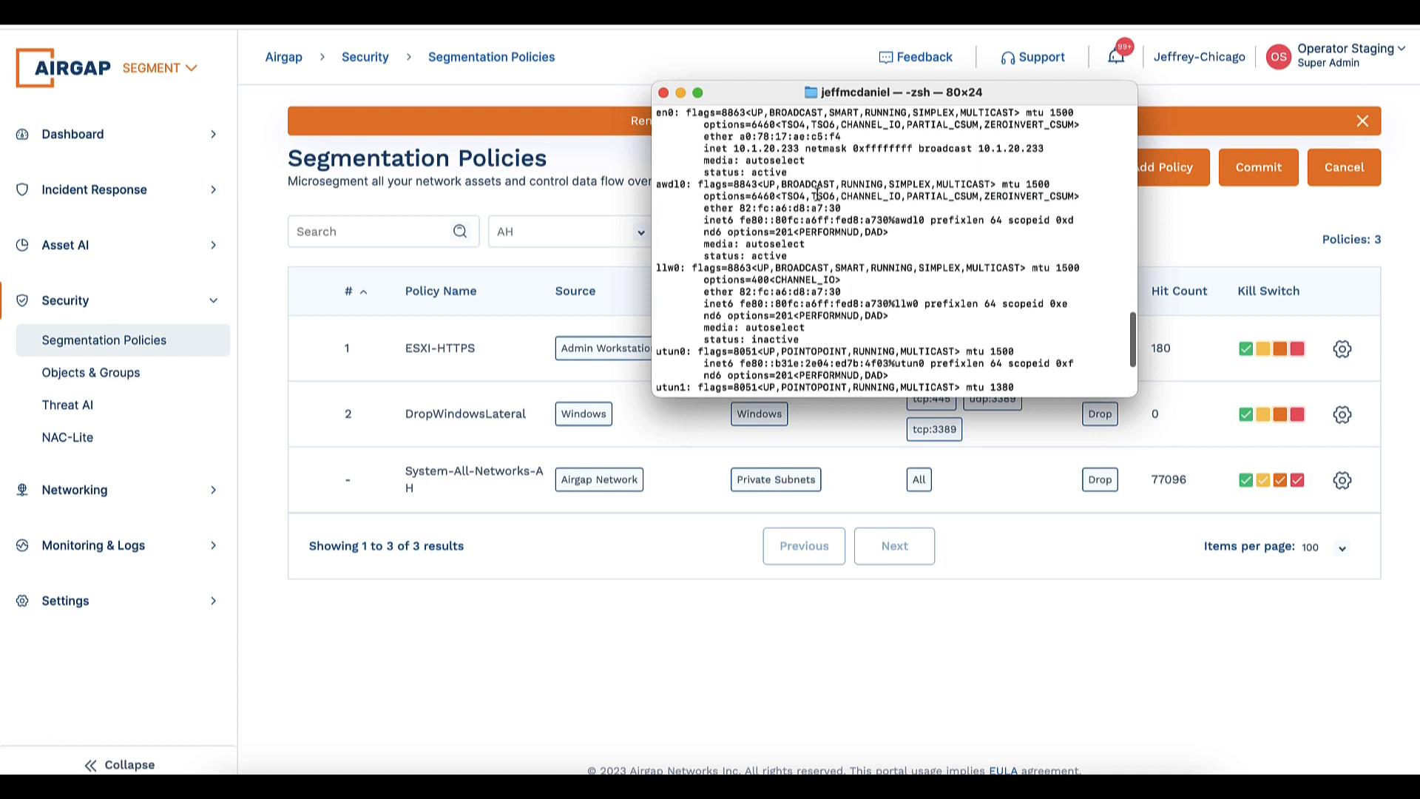
scroll(818, 194, "up", 3)
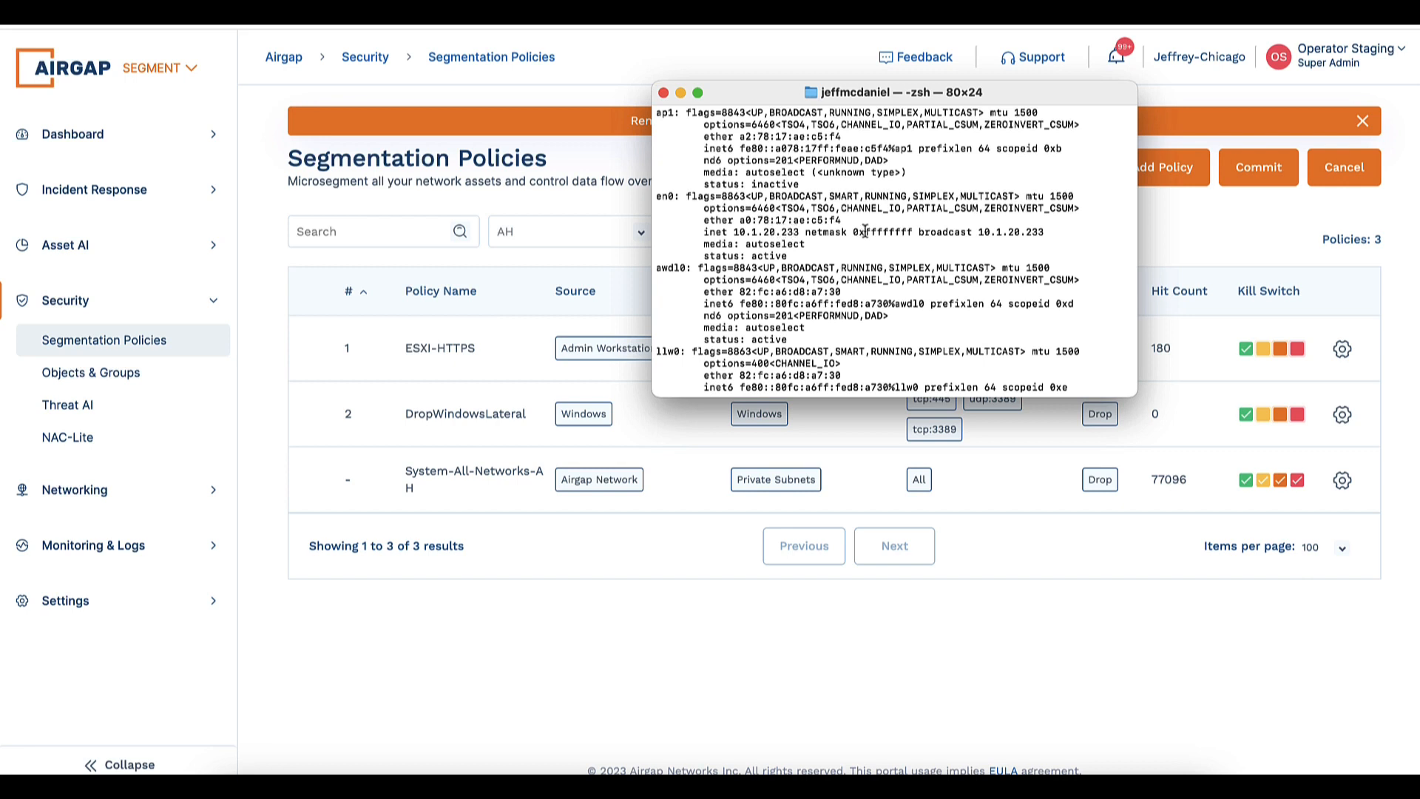
left_click_drag(864, 232, 914, 233)
key("Return")
type("ssh")
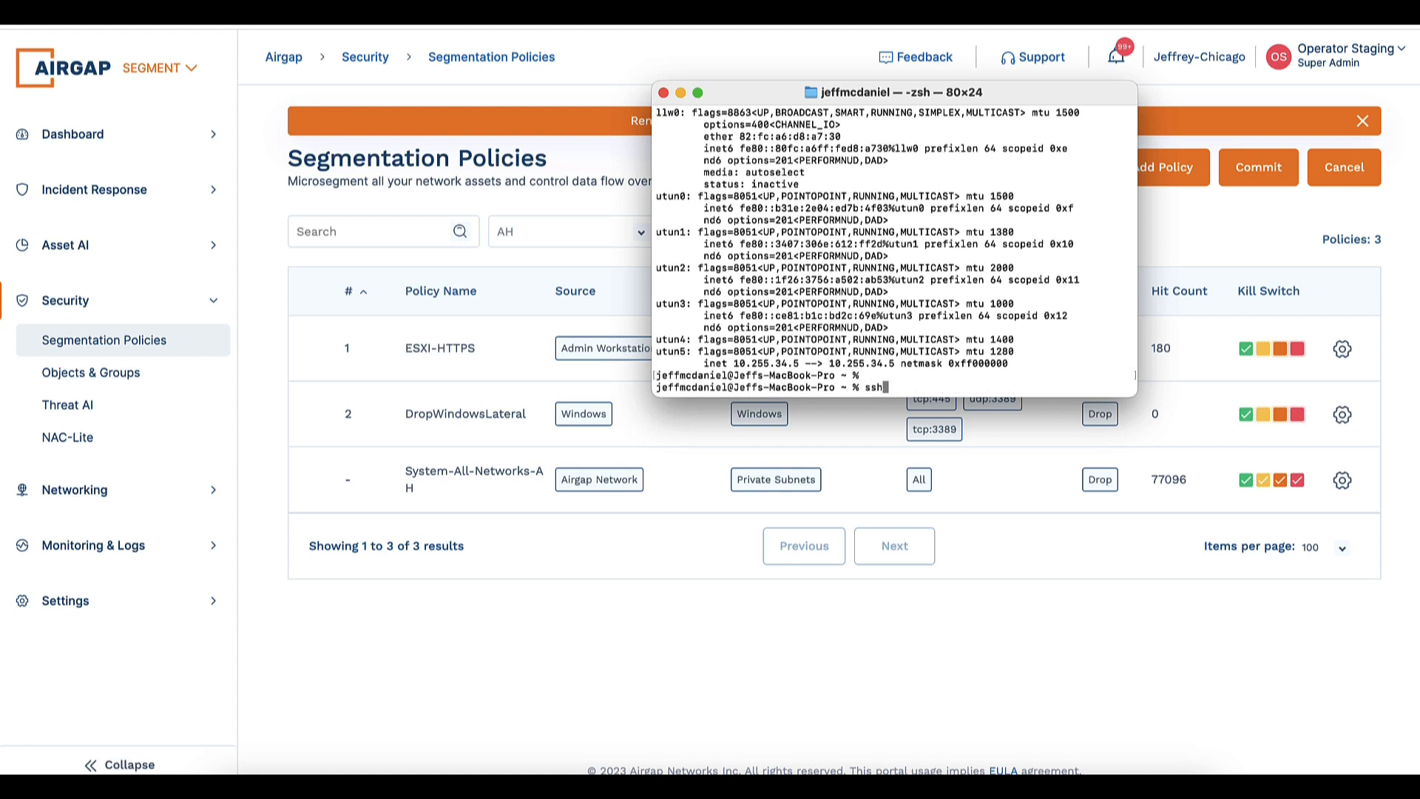
type(" seeker@10.1.20.237")
key("Return")
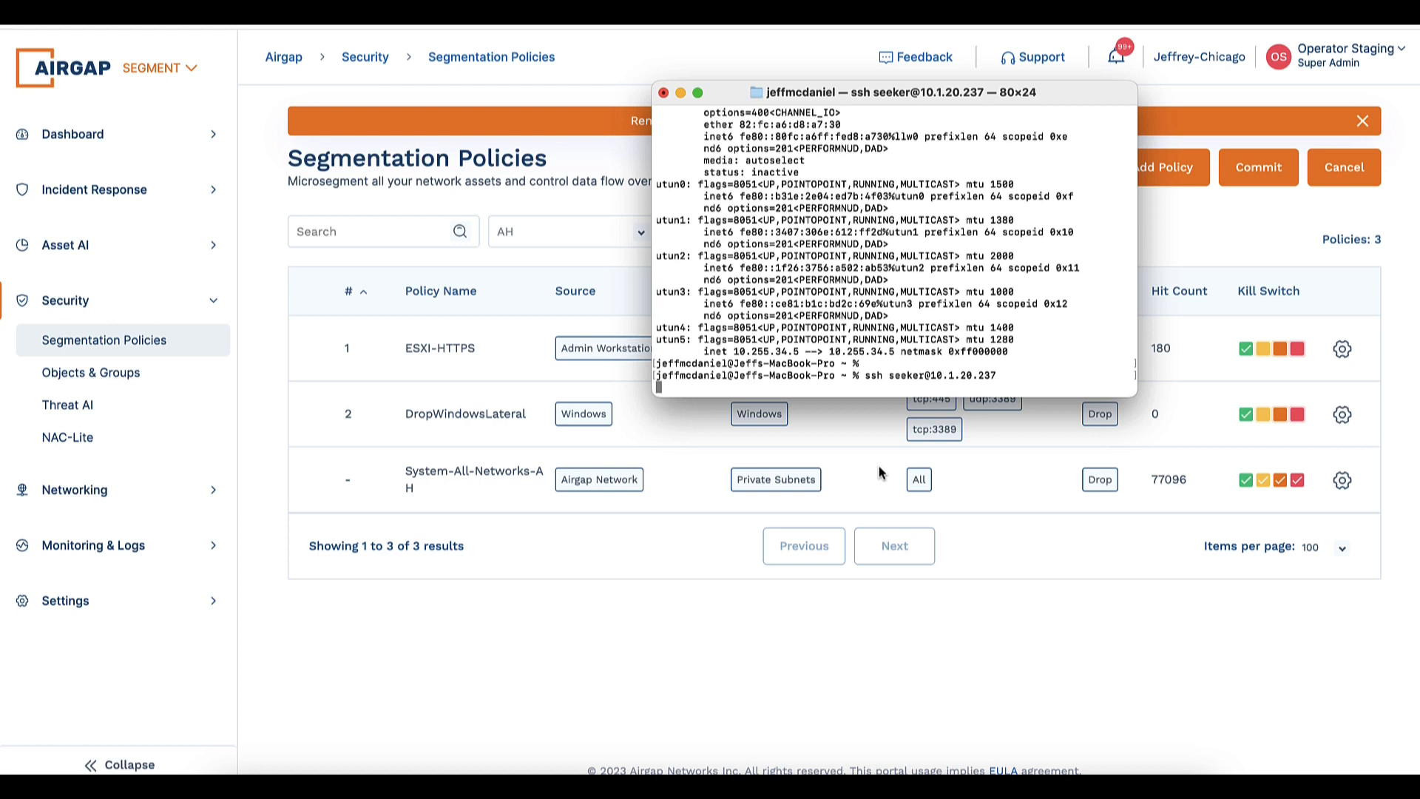
- Switch back to the Airgap portal and start a new AH site policy with the action Accept and the name SeekerSSH
left_click(749, 50)
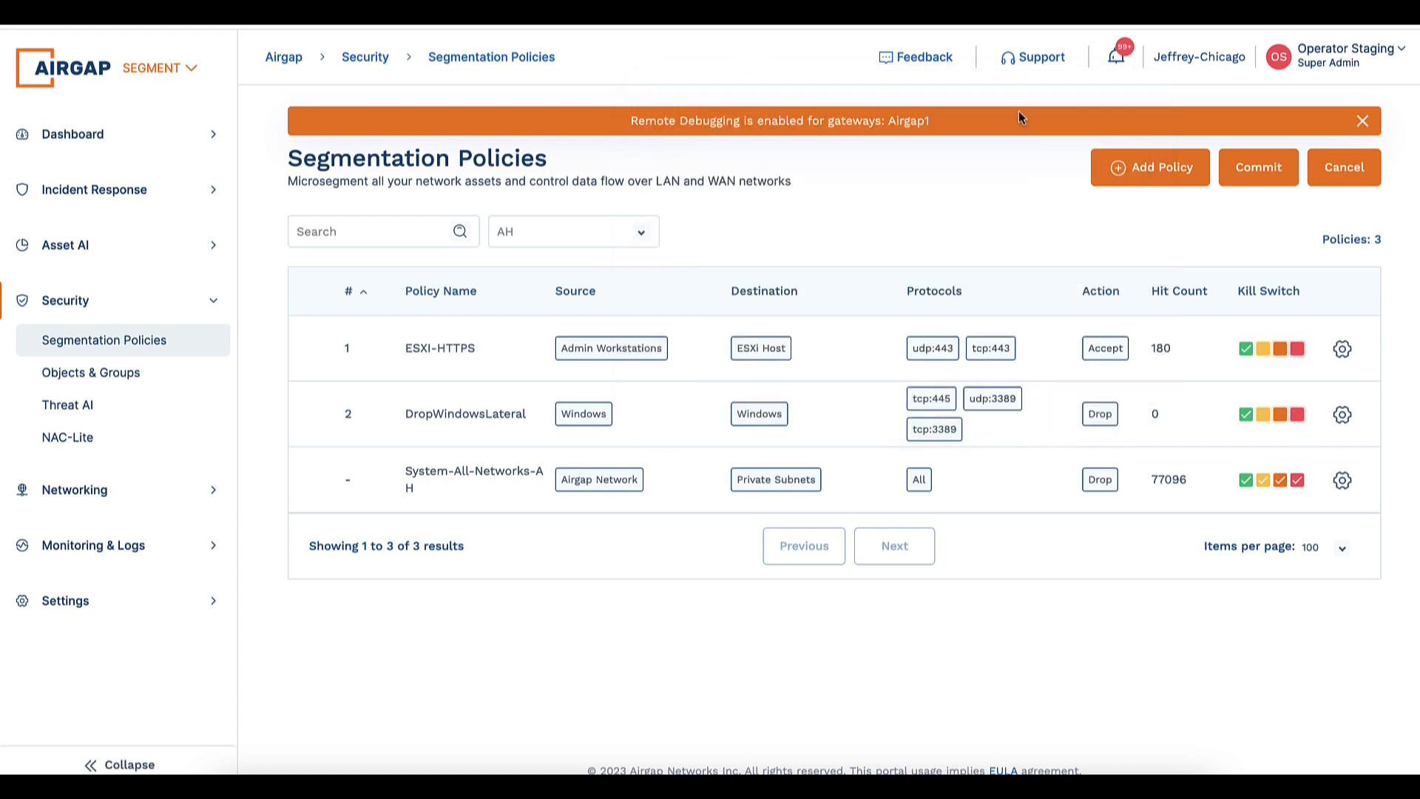
left_click(1380, 182)
left_click(1139, 169)
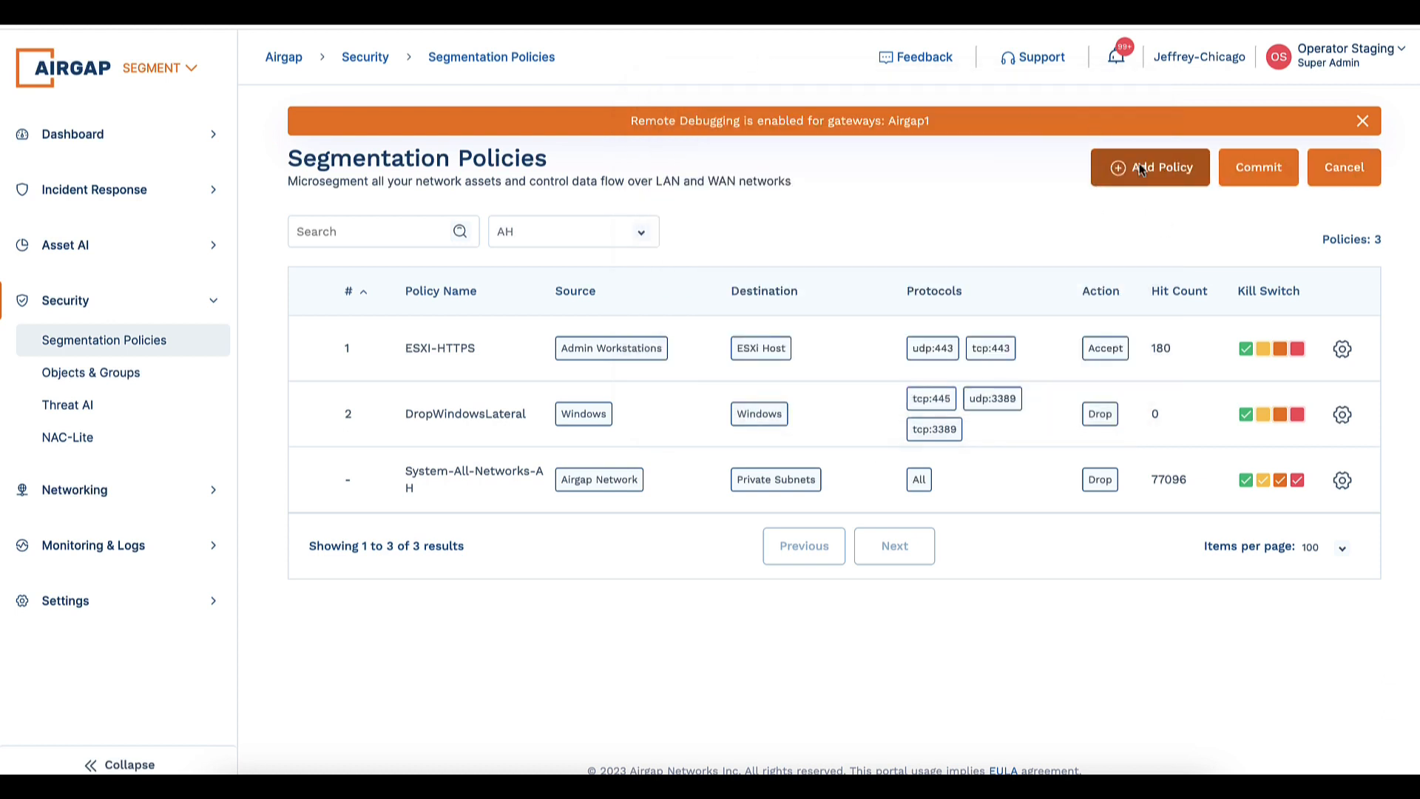
left_click(1141, 168)
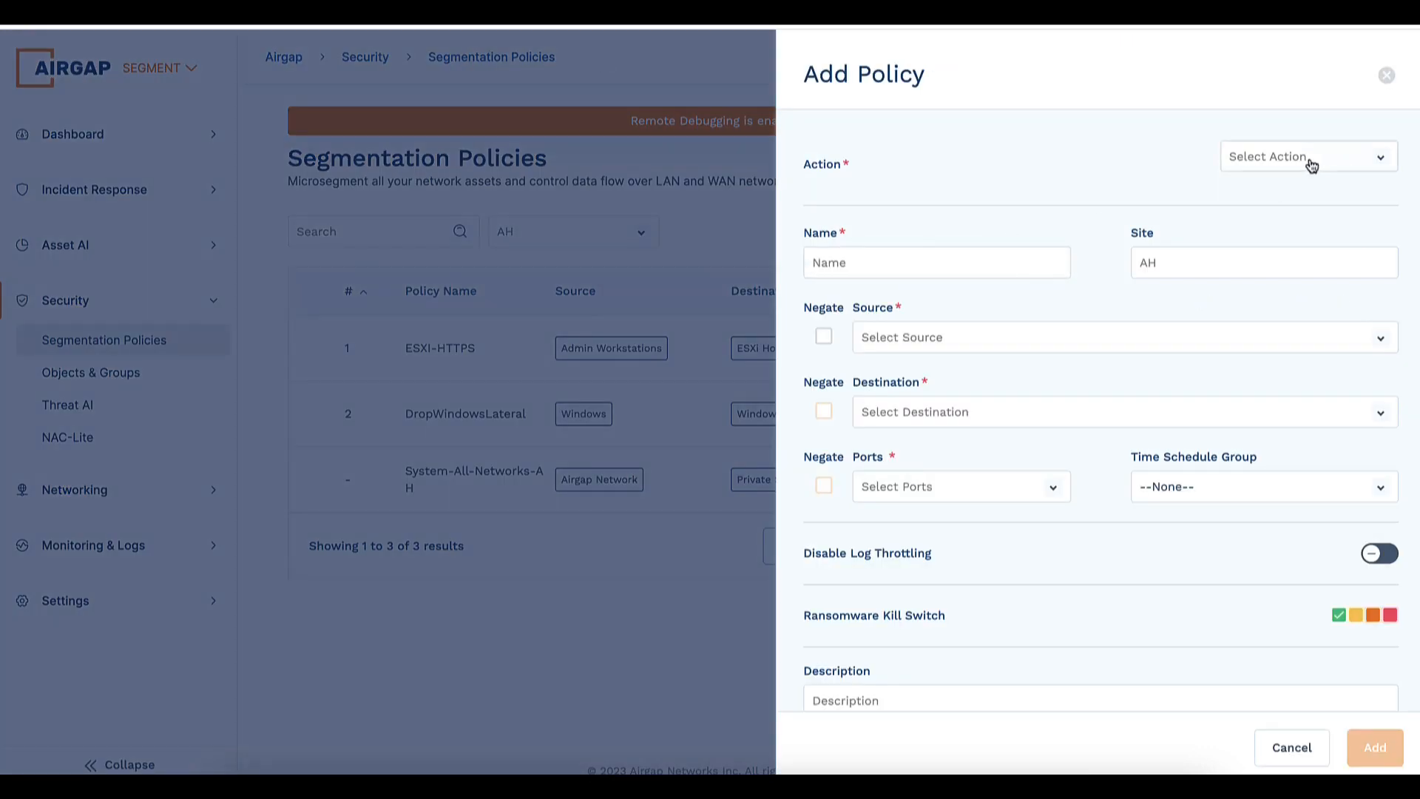
left_click(1312, 165)
left_click(1258, 175)
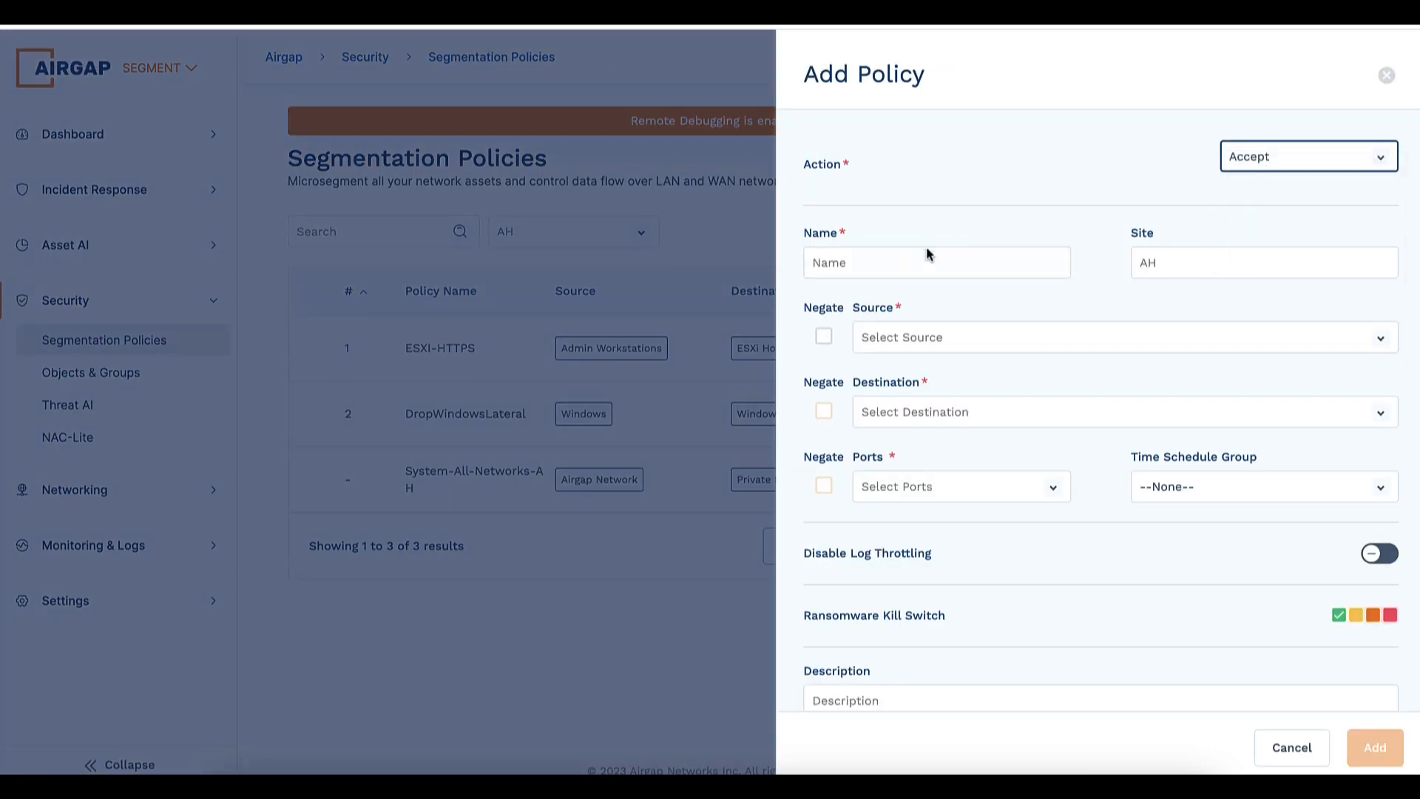
left_click(925, 259)
type("Seeker")
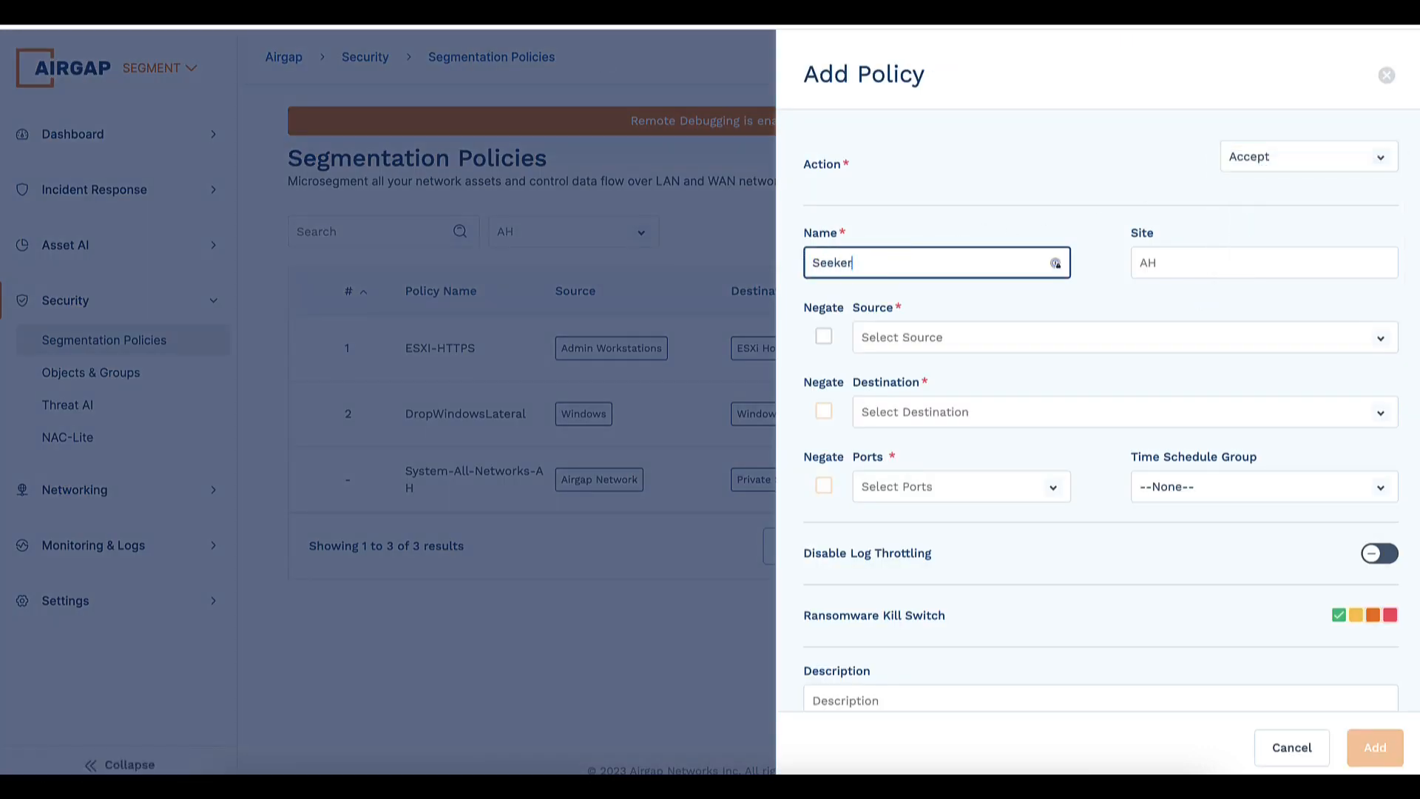
type("SSH")
key("Tab")
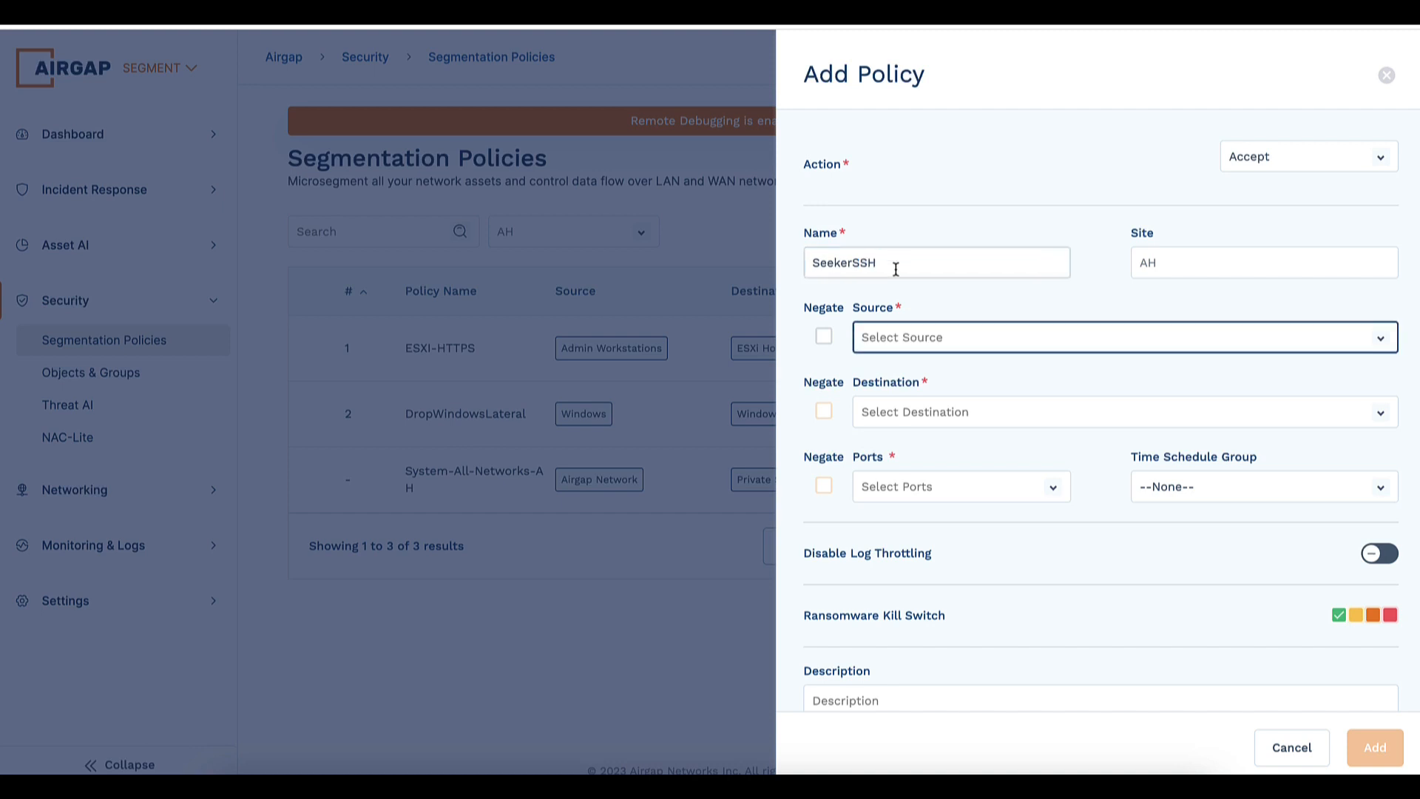
- Set the policy's source to the Admin Workstations MAC group
left_click(898, 346)
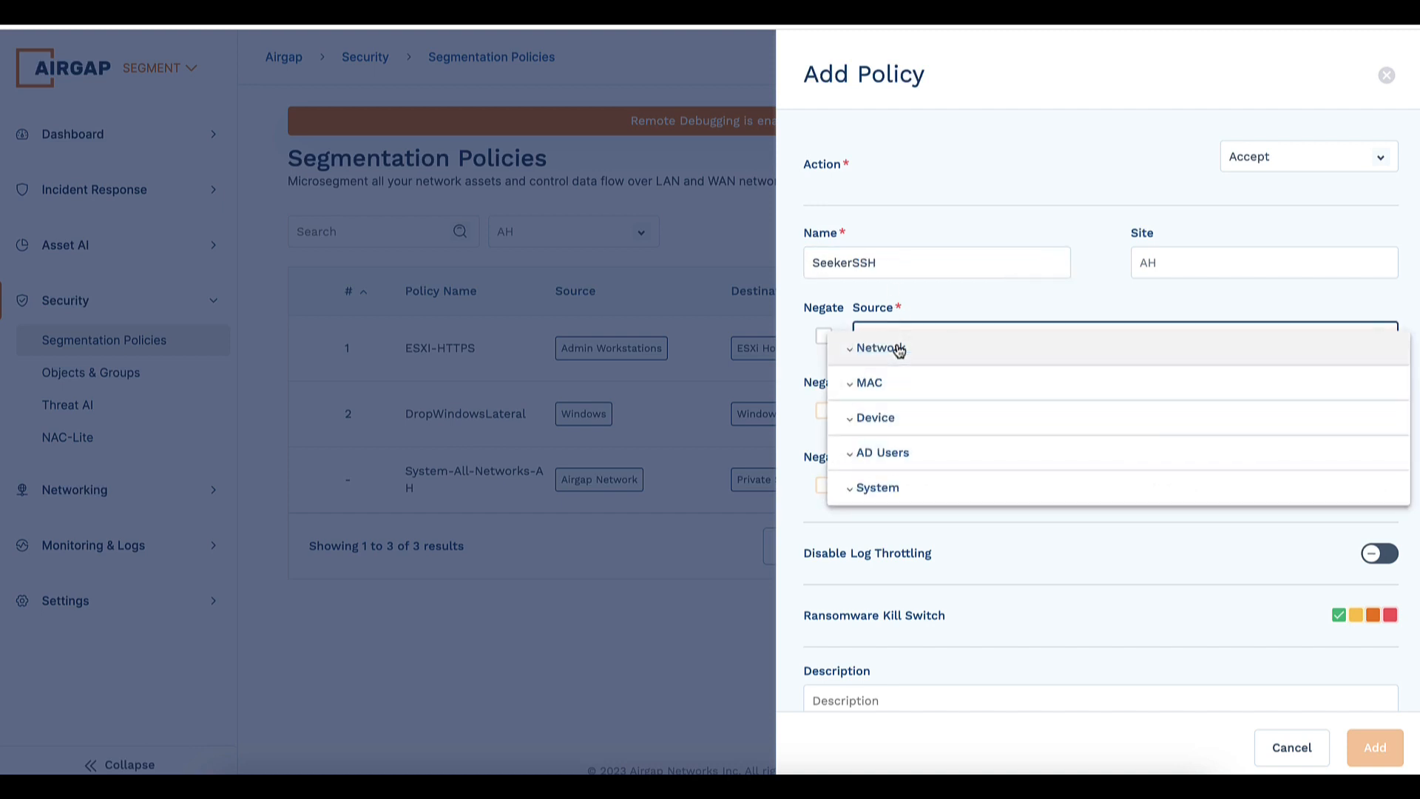
left_click(859, 385)
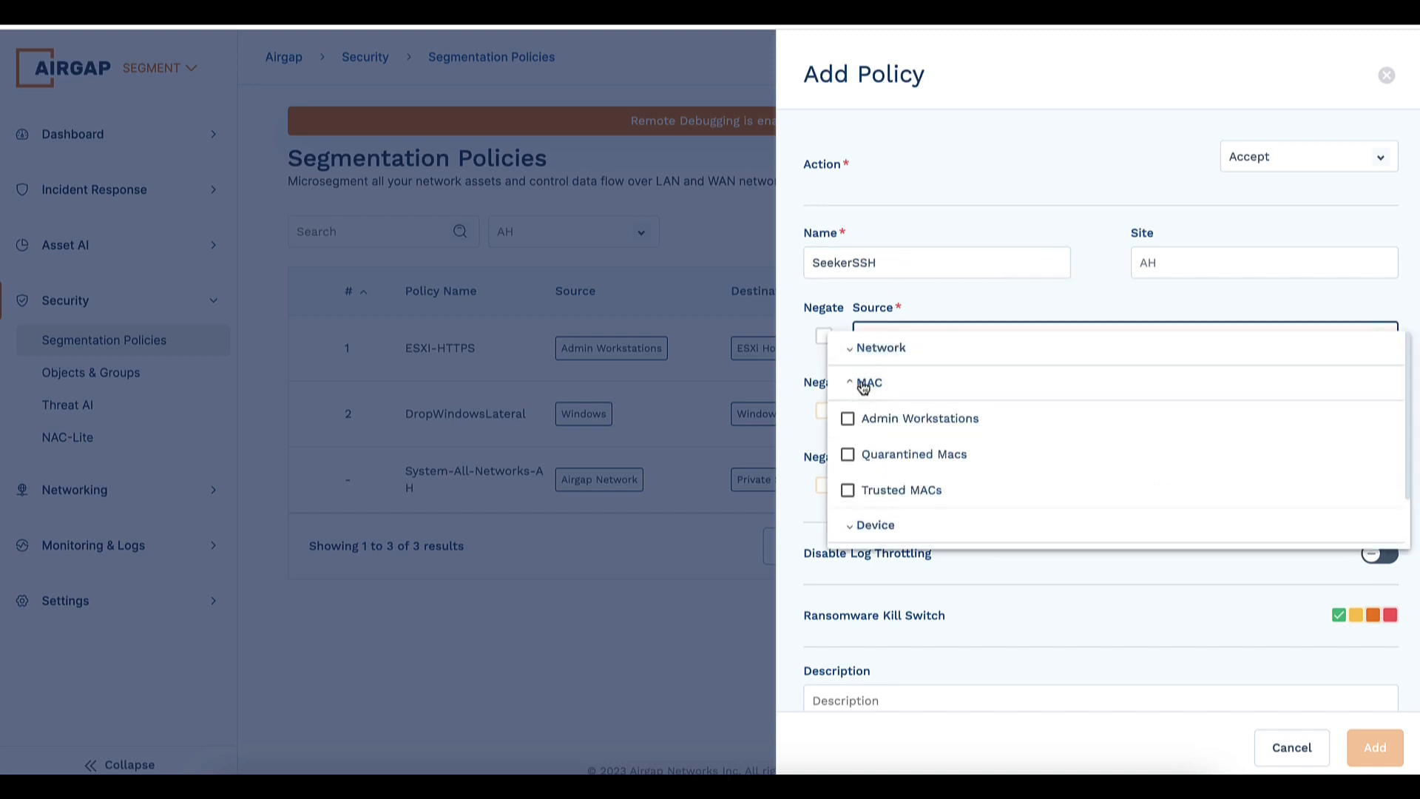
left_click(849, 419)
scroll(900, 441, "down", 1)
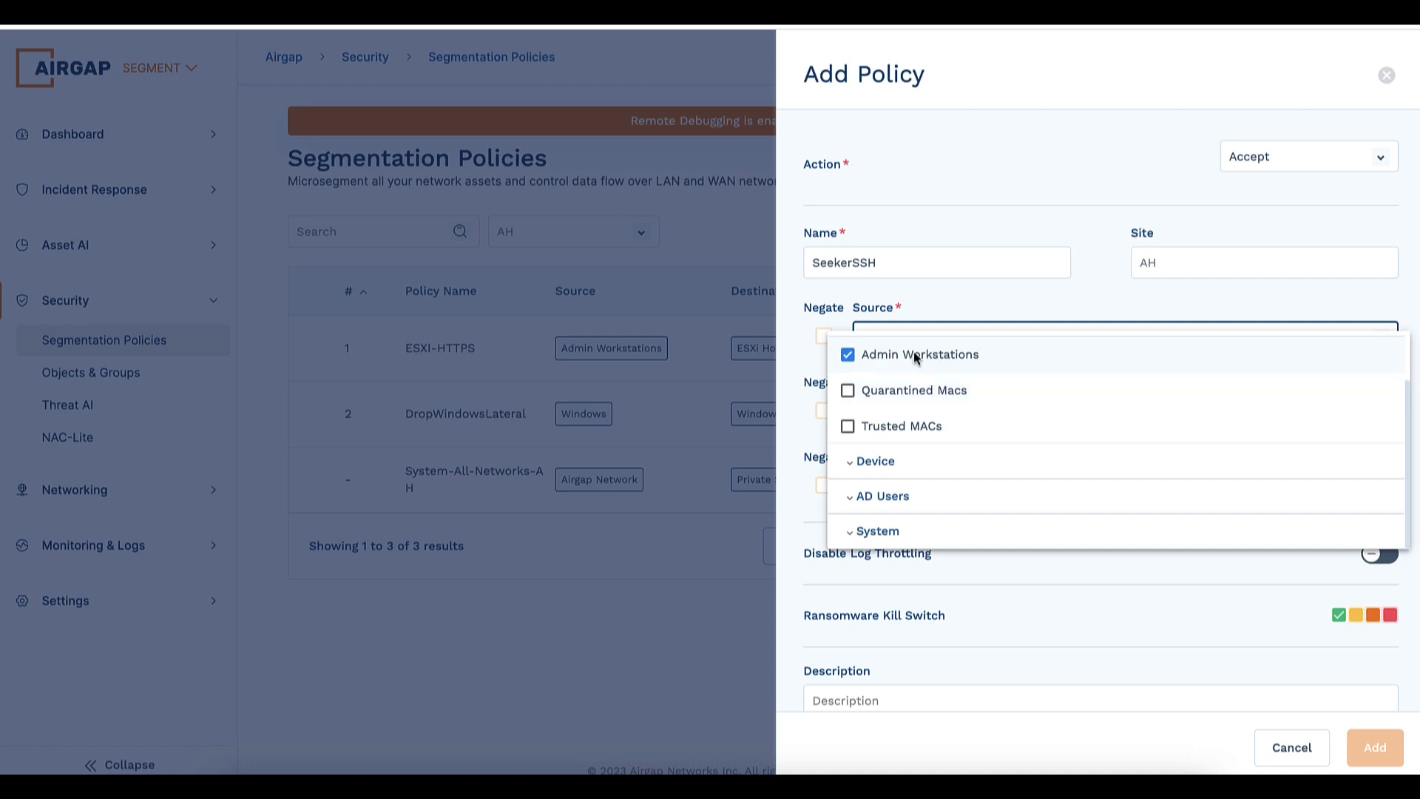
left_click(952, 305)
- Set the policy's destination to Subnet/Host and add the CIDR 10.1.20.237/32
left_click(894, 411)
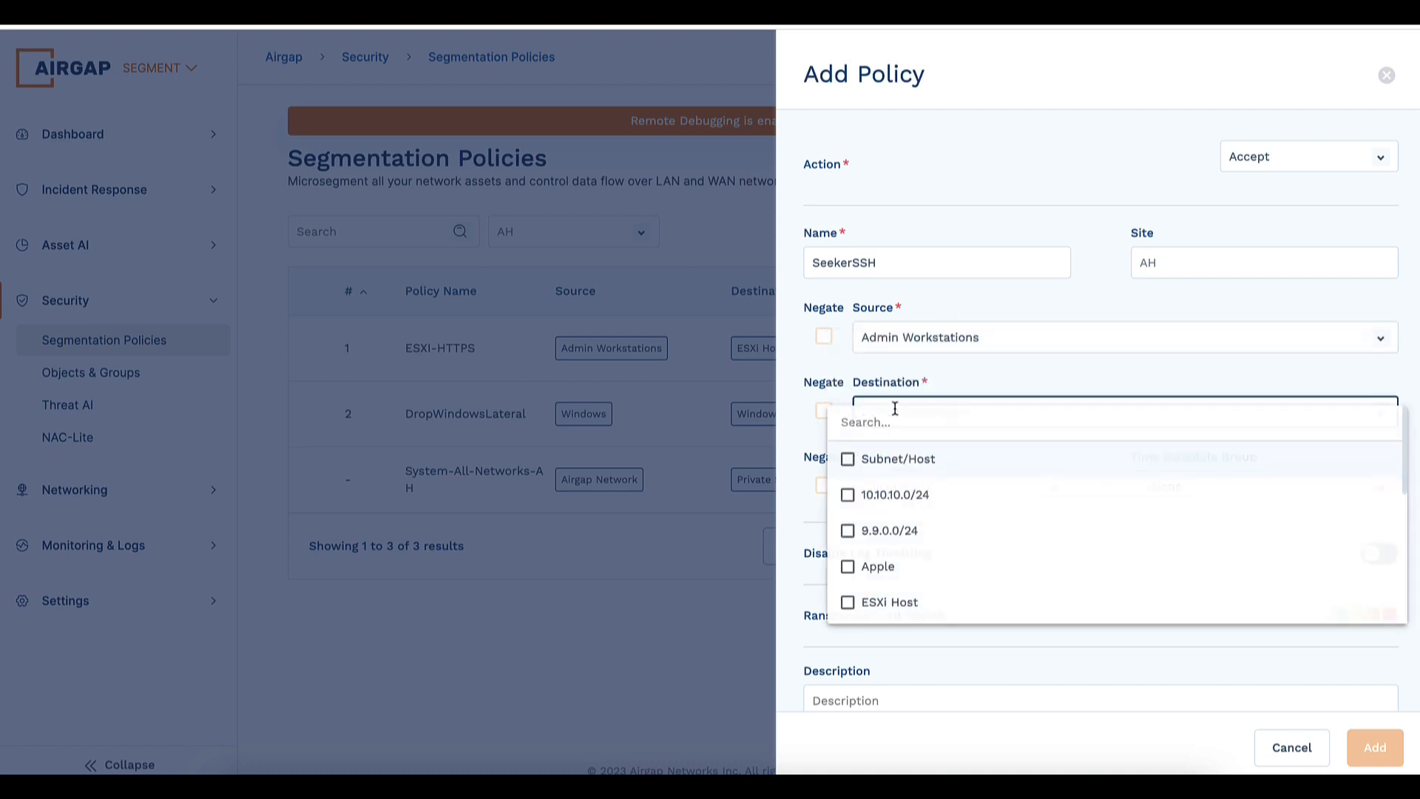
left_click(880, 466)
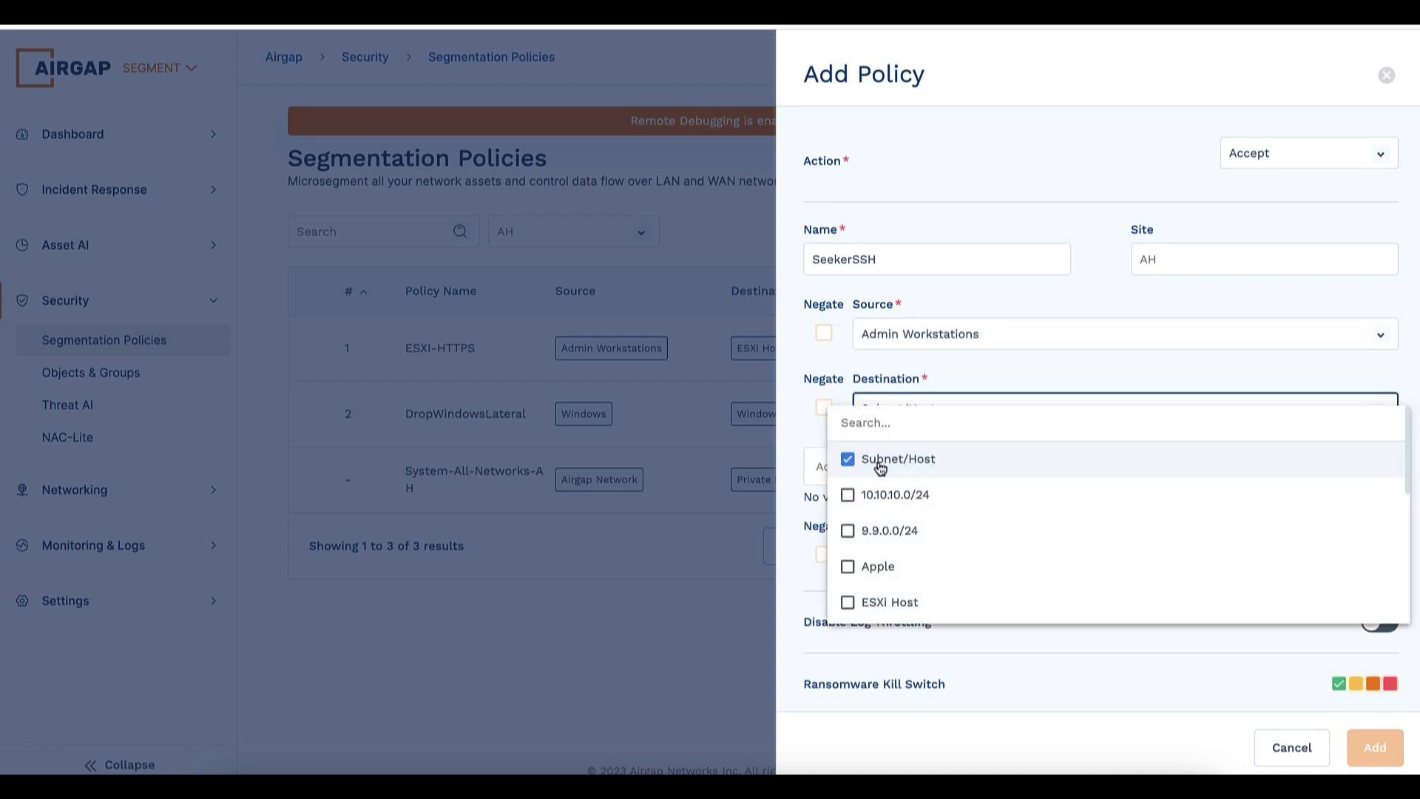
left_click(1023, 383)
left_click(895, 460)
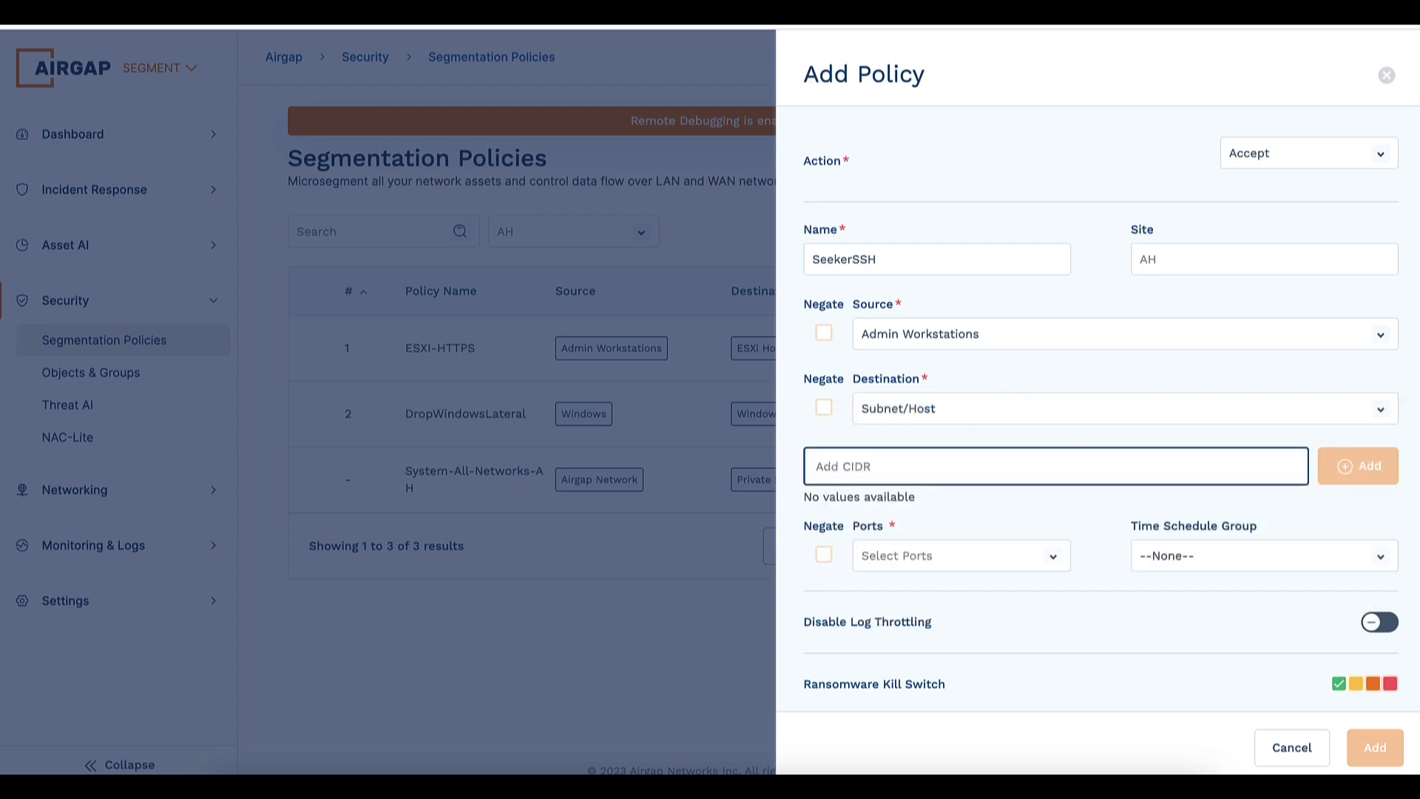
type("10.;1.")
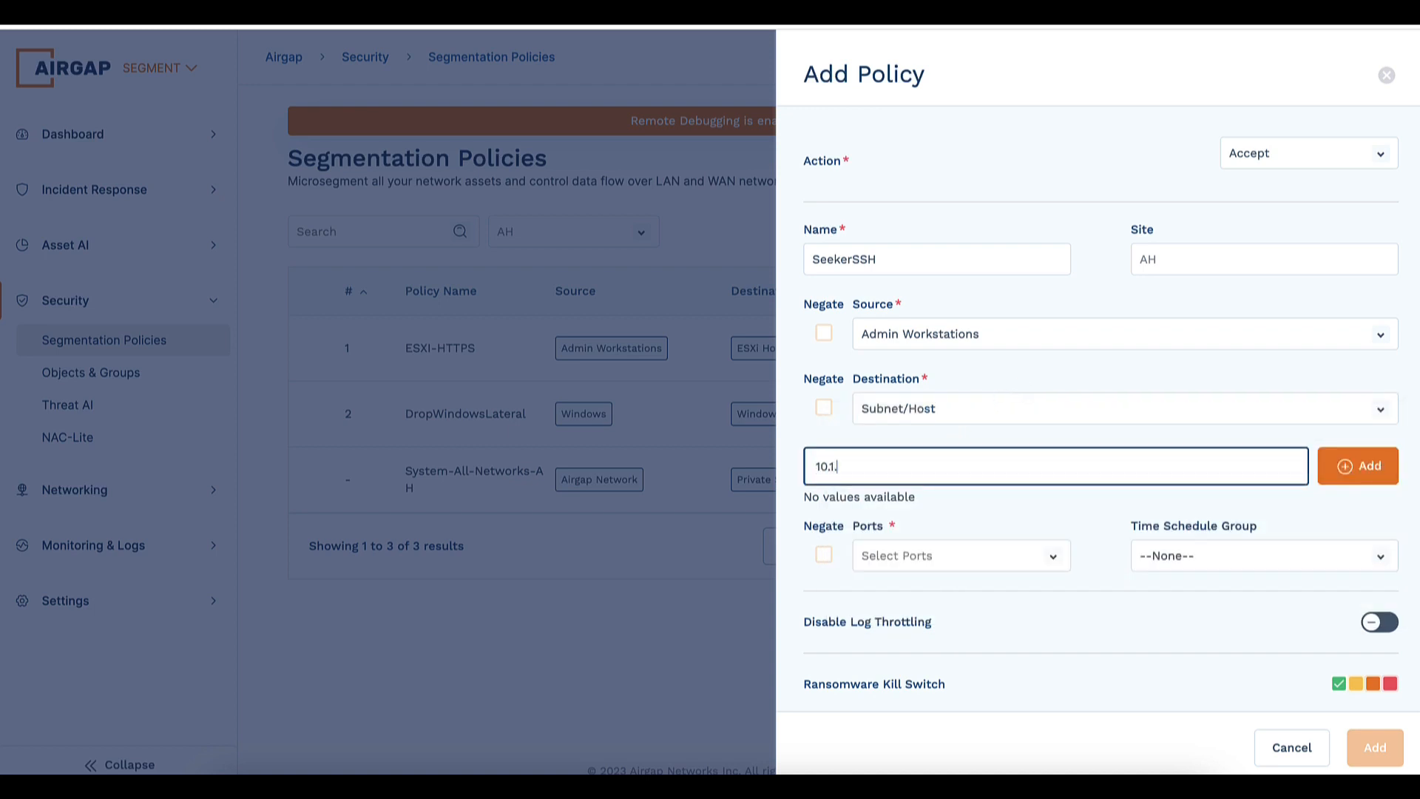
type("20.237/32")
left_click(1353, 481)
- Limit the SeekerSSH policy to the custom port tcp:22, and add and commit the policy
left_click(980, 556)
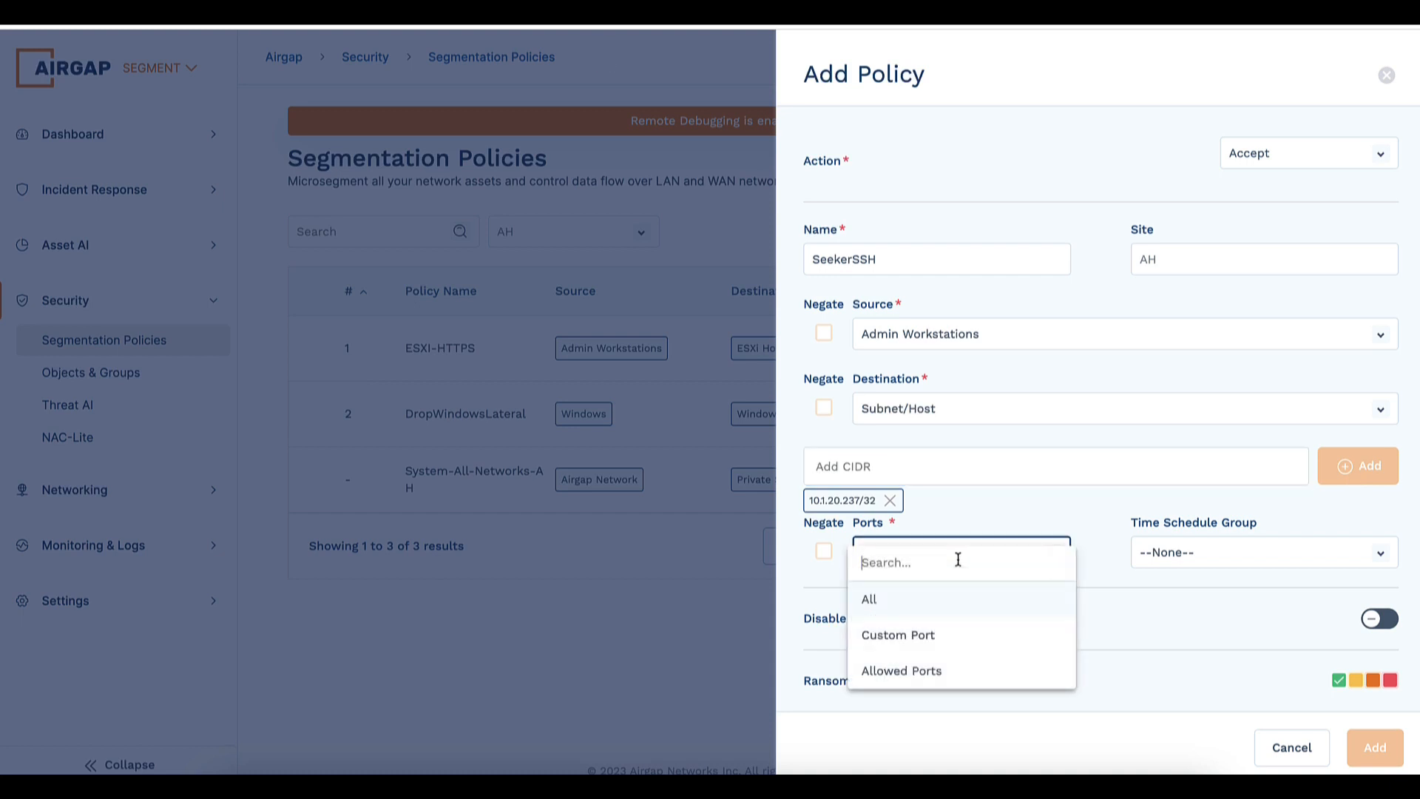
left_click(937, 638)
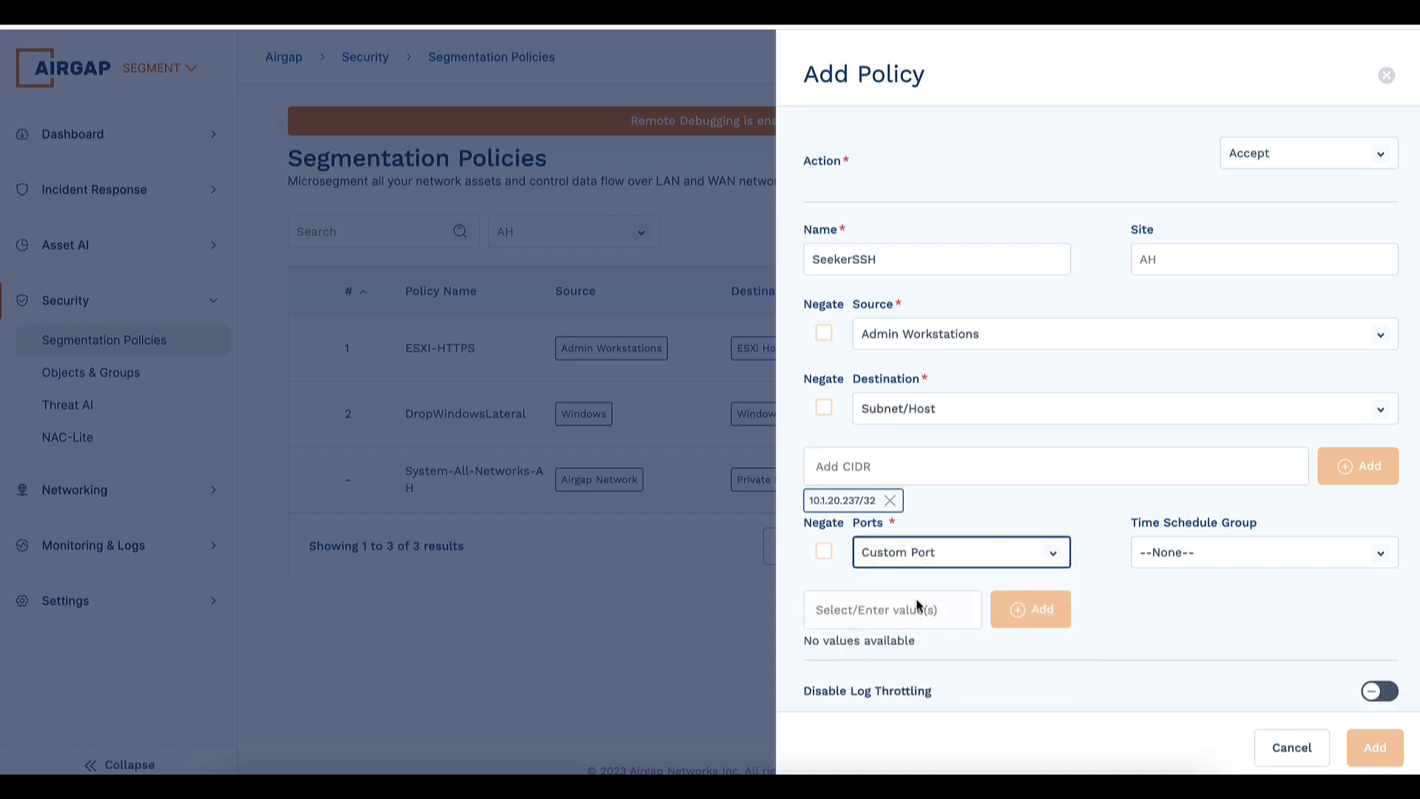
left_click(866, 618)
type("tc")
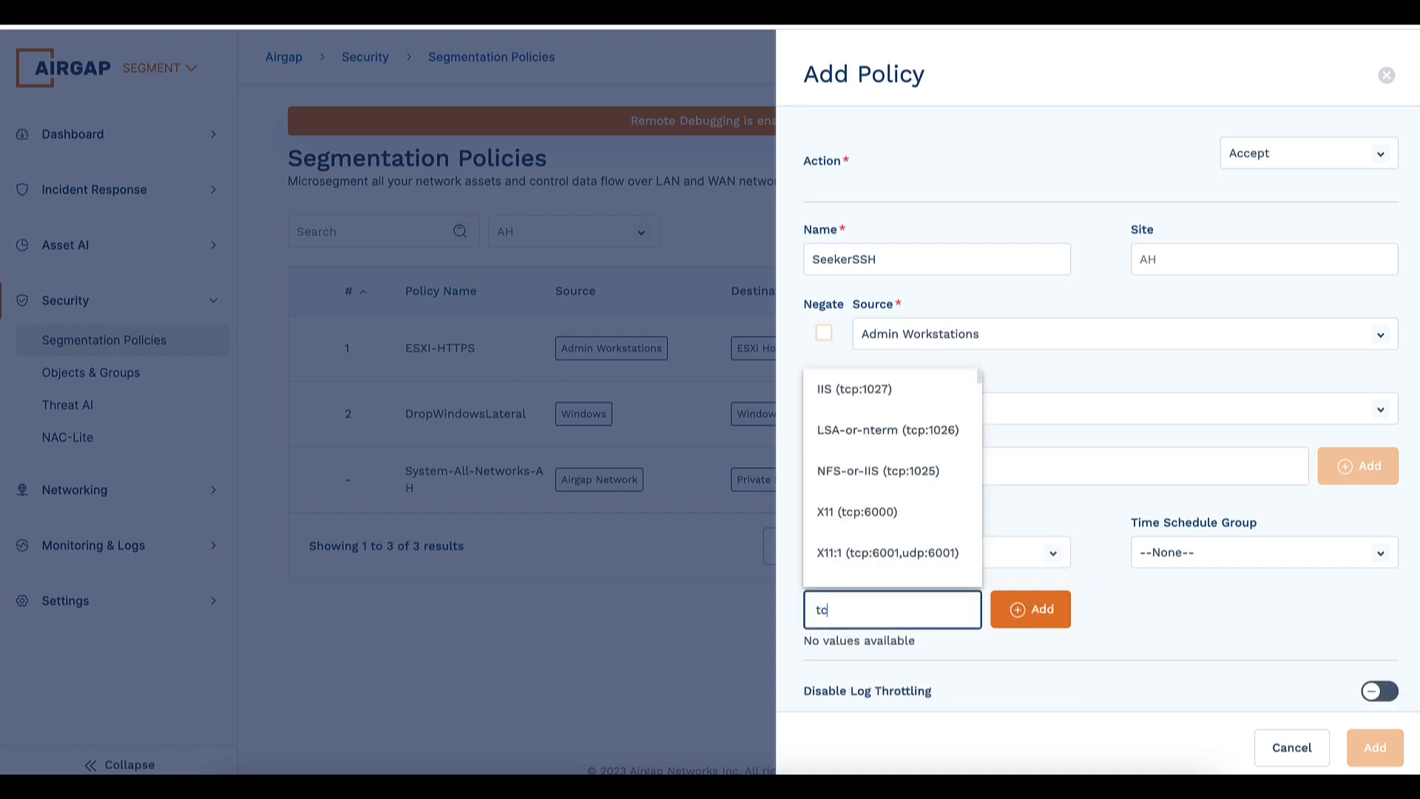
type("p:22")
key("Return")
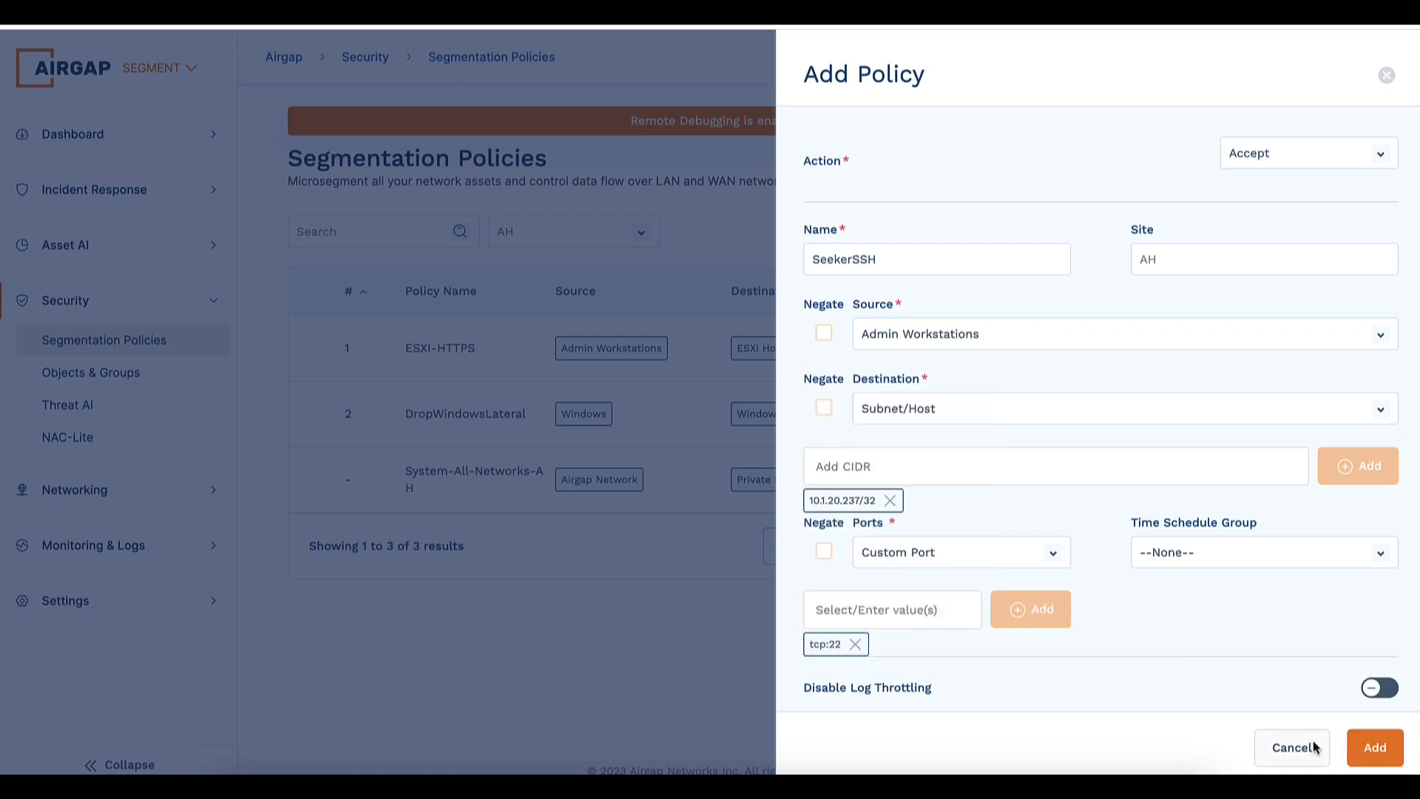
left_click(1374, 748)
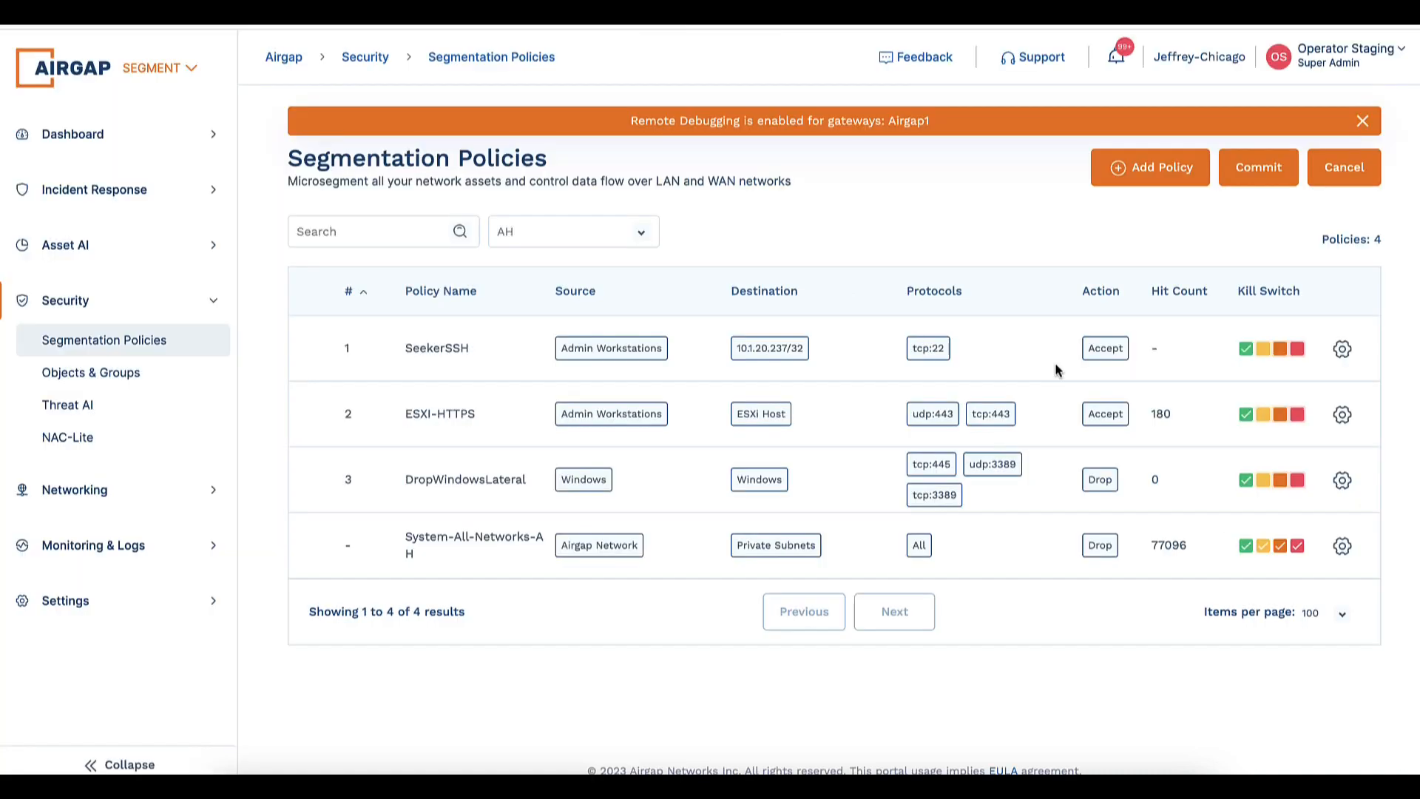
left_click(1266, 166)
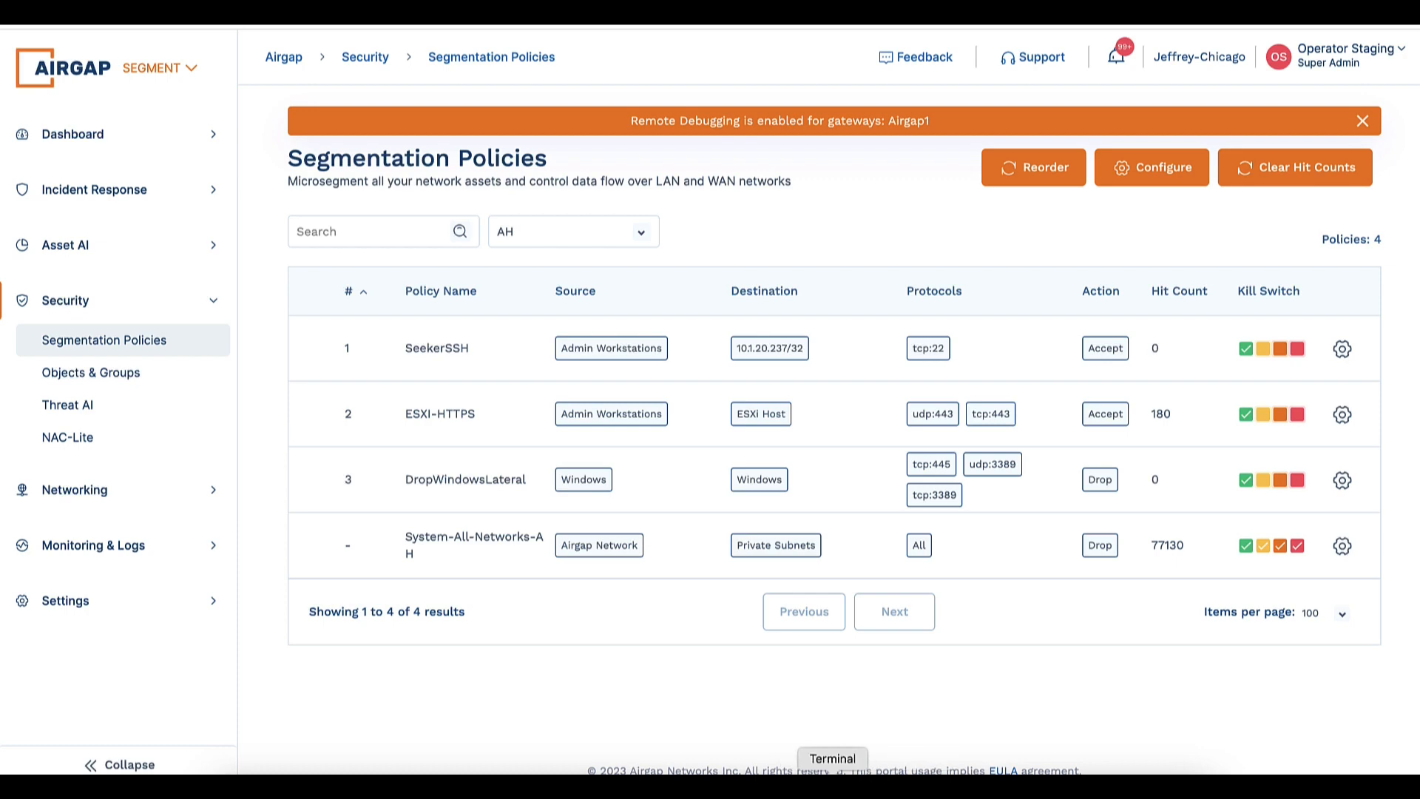
left_click(832, 771)
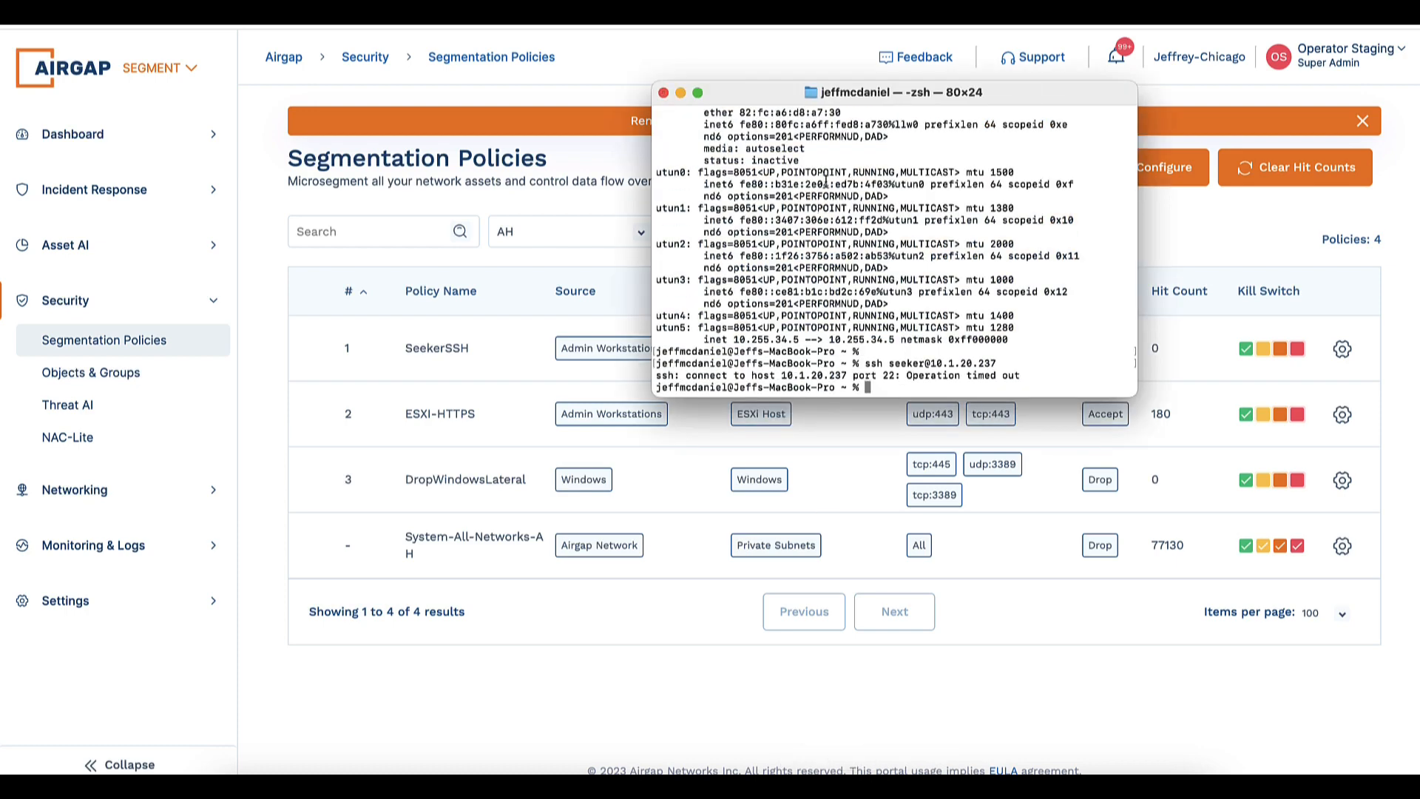
type("ssh seeker@10.1.20.237")
key("Return")
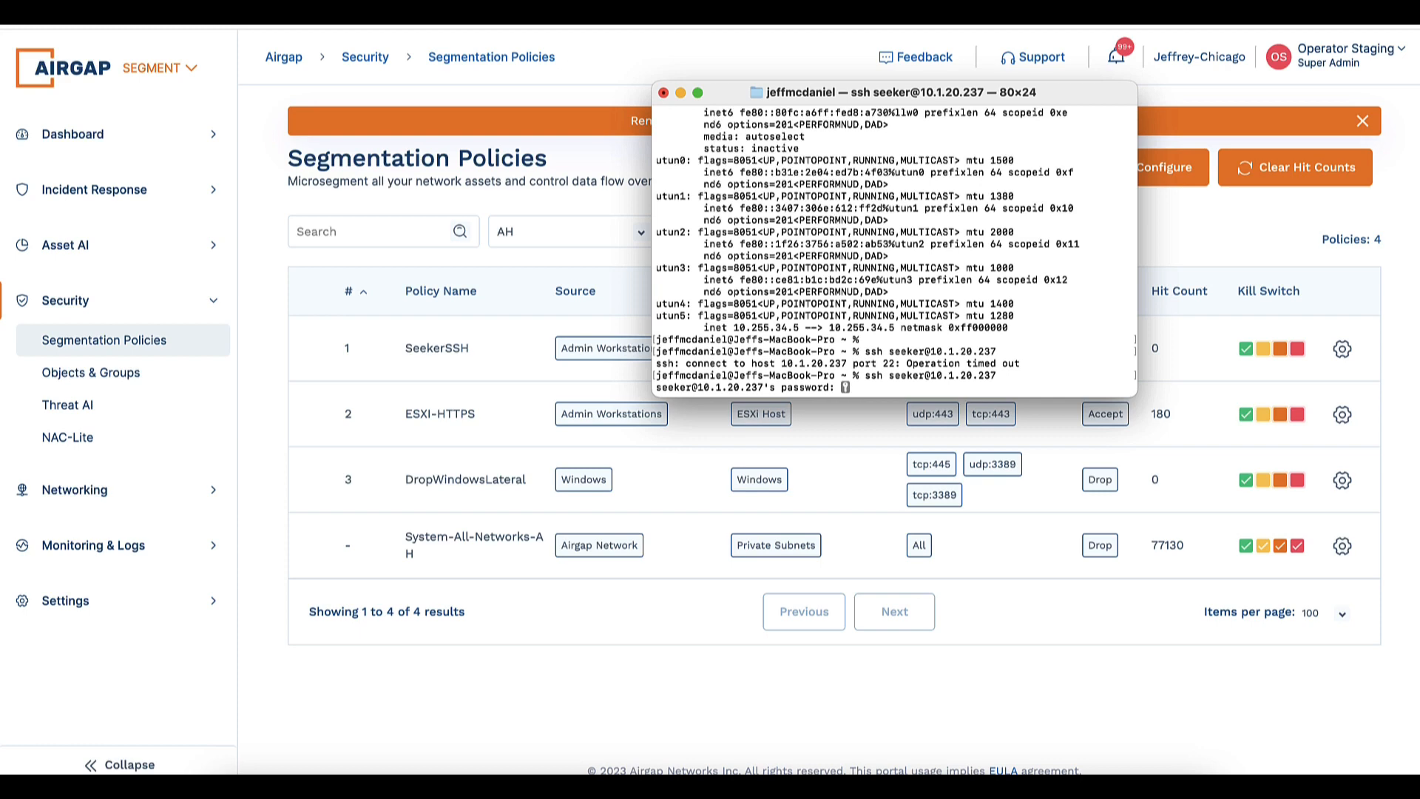
key("Return")
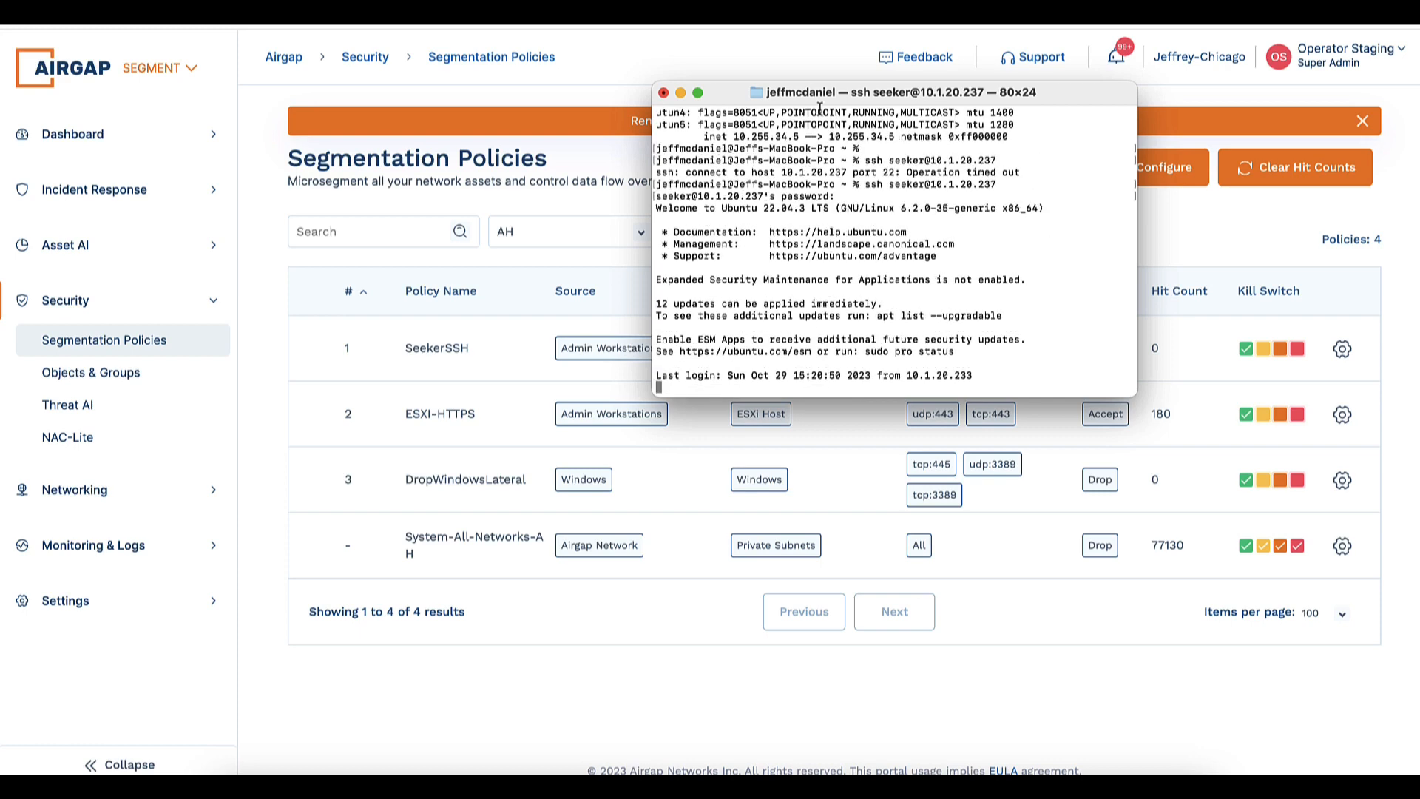
- Run ifconfig on the remote host and examine the IP address and netmask of its ens160 interface
type("ifconfig")
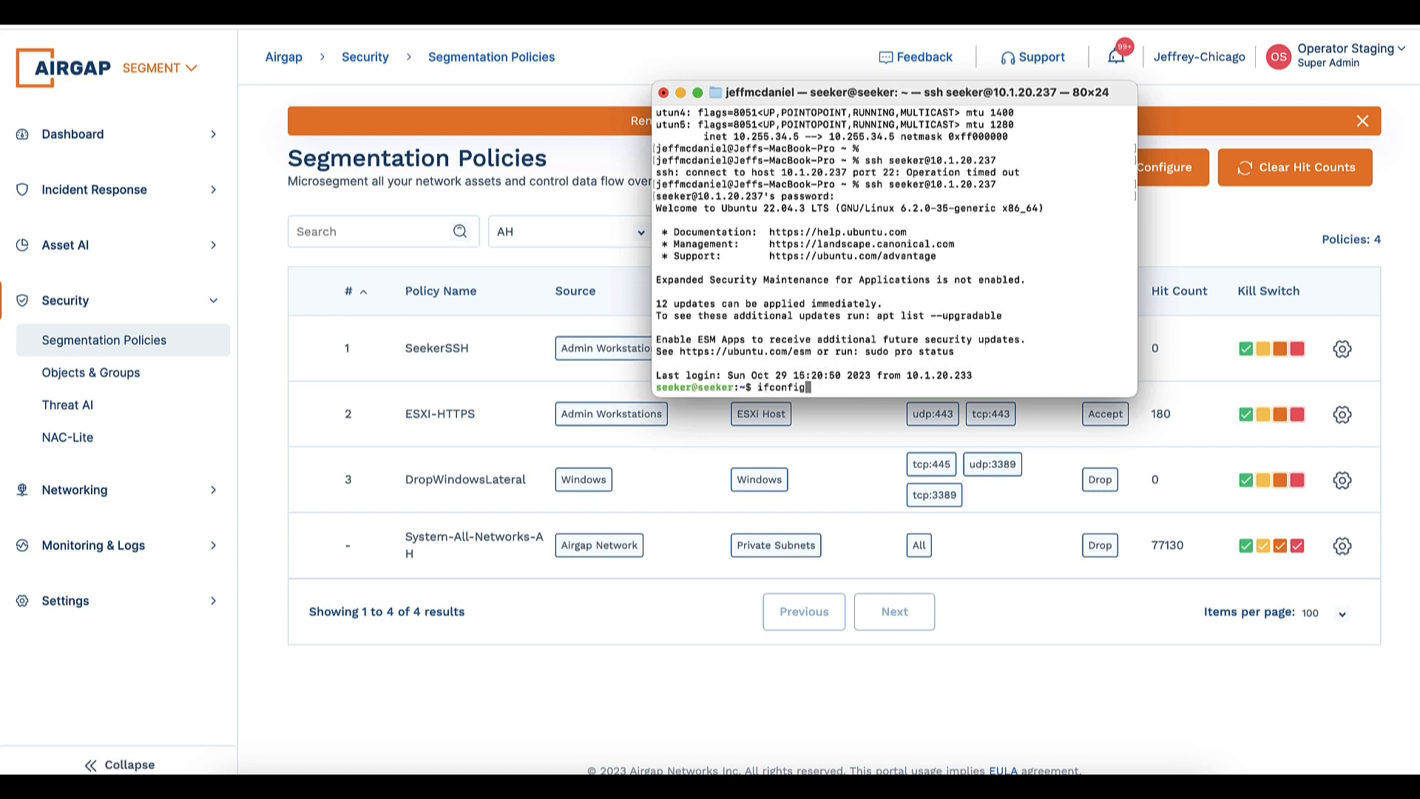
key("Return")
left_click_drag(733, 184, 788, 186)
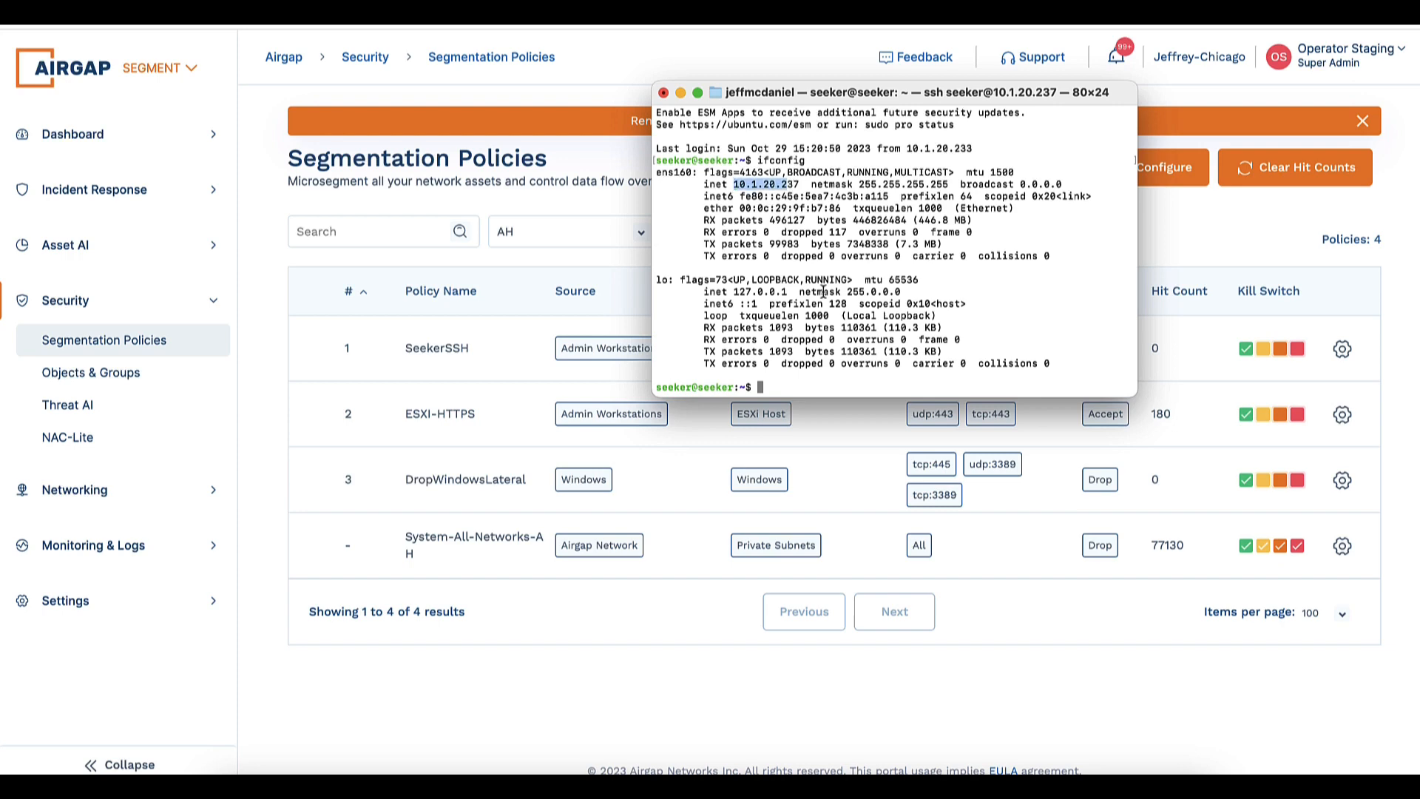
left_click(775, 200)
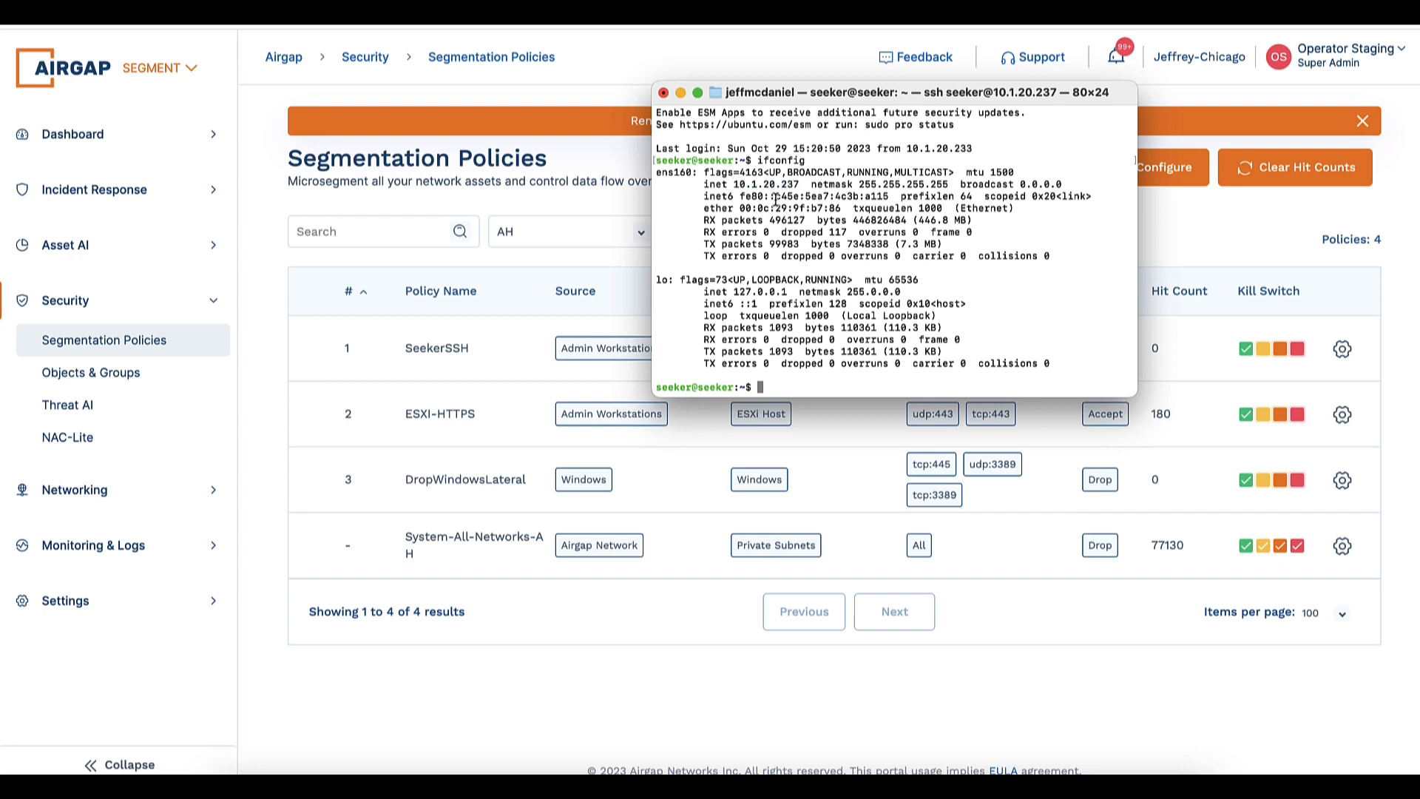